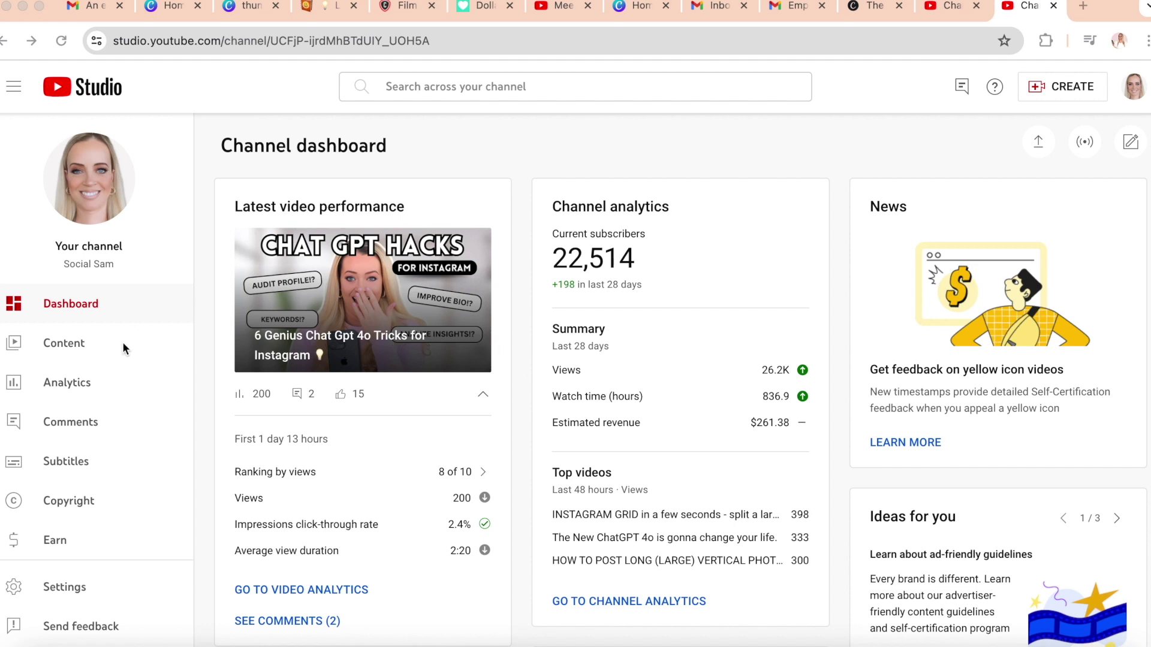
Go to the channel's Promotions page under Content and start a new video promotion
{"action": "left_click", "coordinate": [96, 348]}
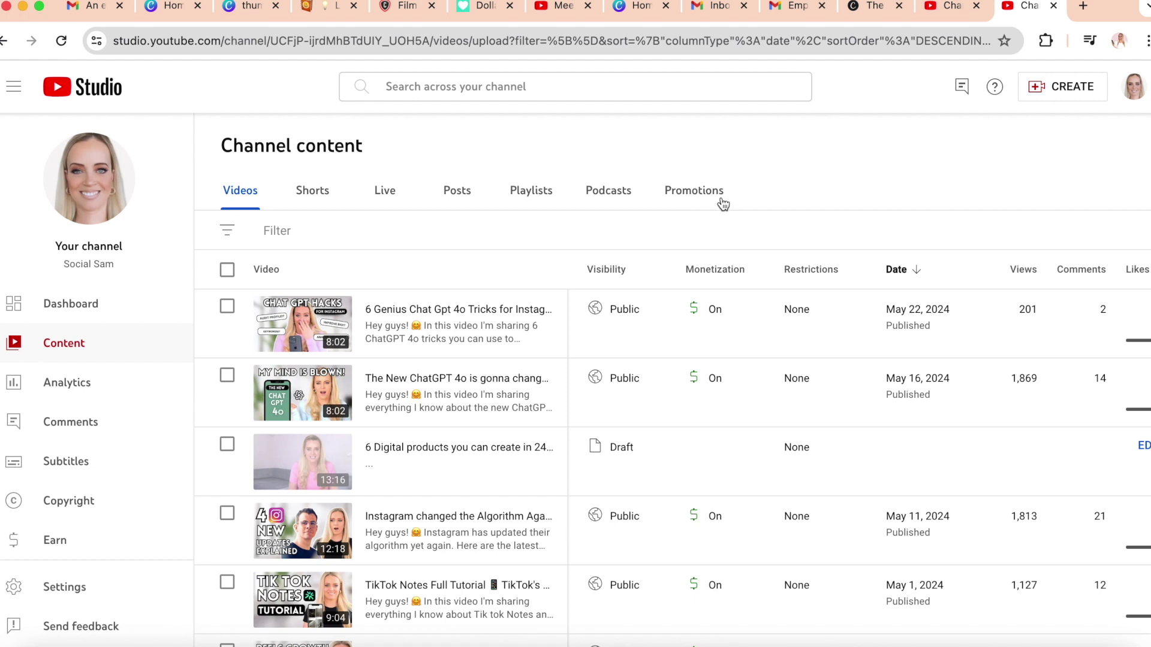
{"action": "left_click", "coordinate": [694, 192]}
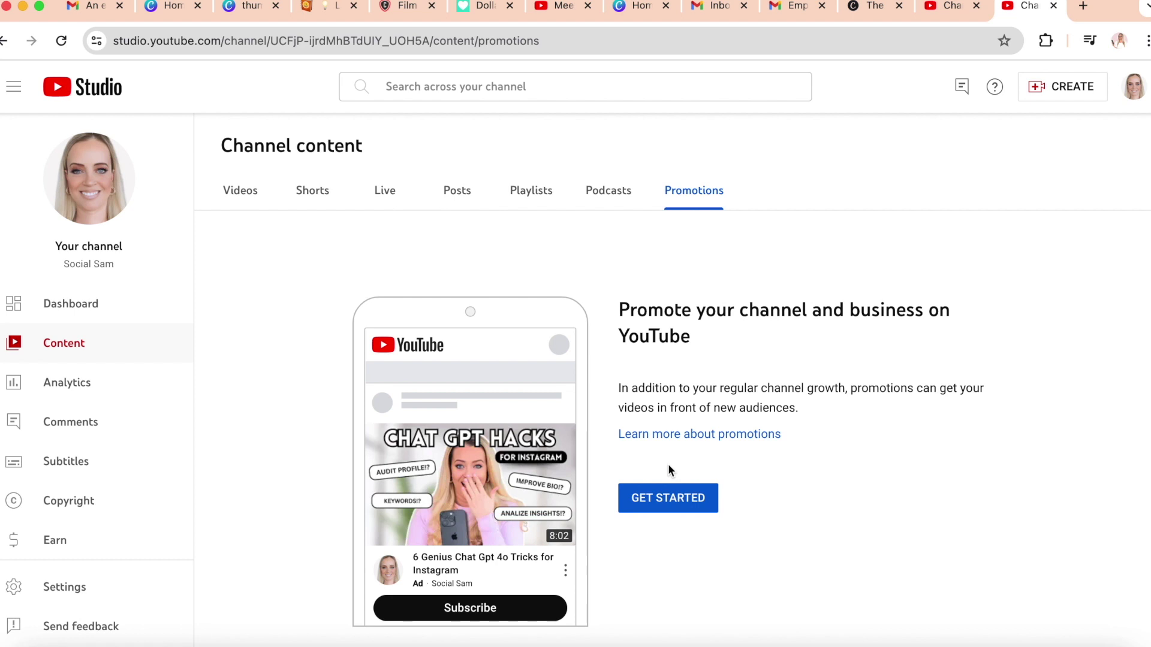
{"action": "left_click", "coordinate": [669, 497]}
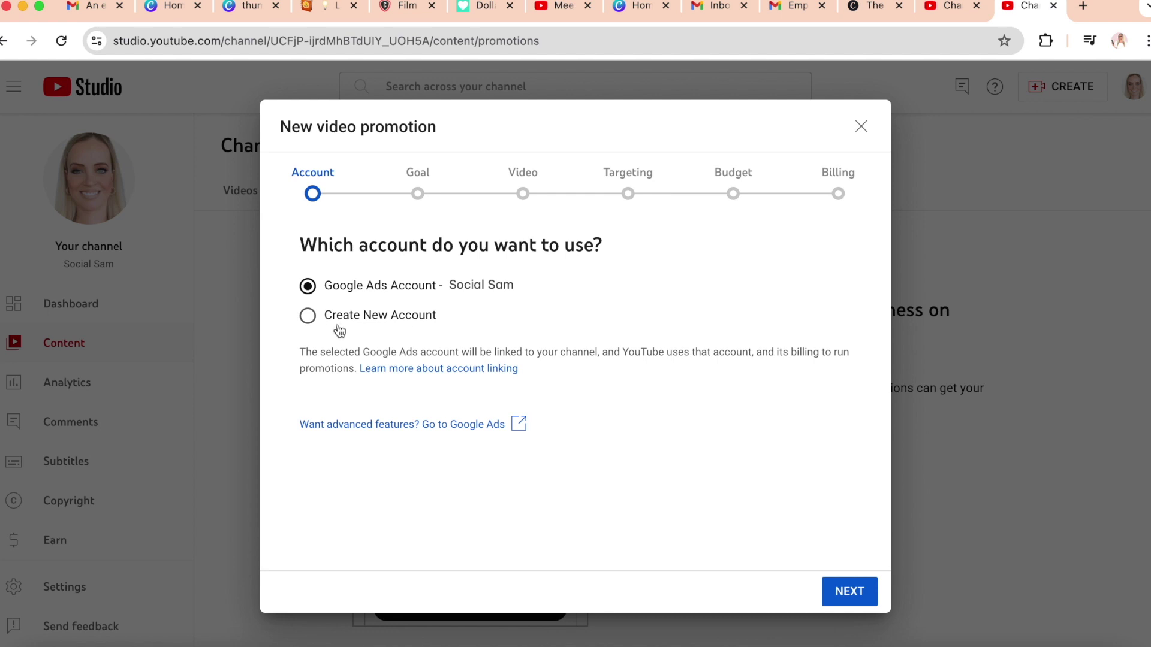
Choose the existing Google Ads account and set Video views as the promotion goal
{"action": "left_click", "coordinate": [308, 287]}
{"action": "left_click", "coordinate": [848, 593]}
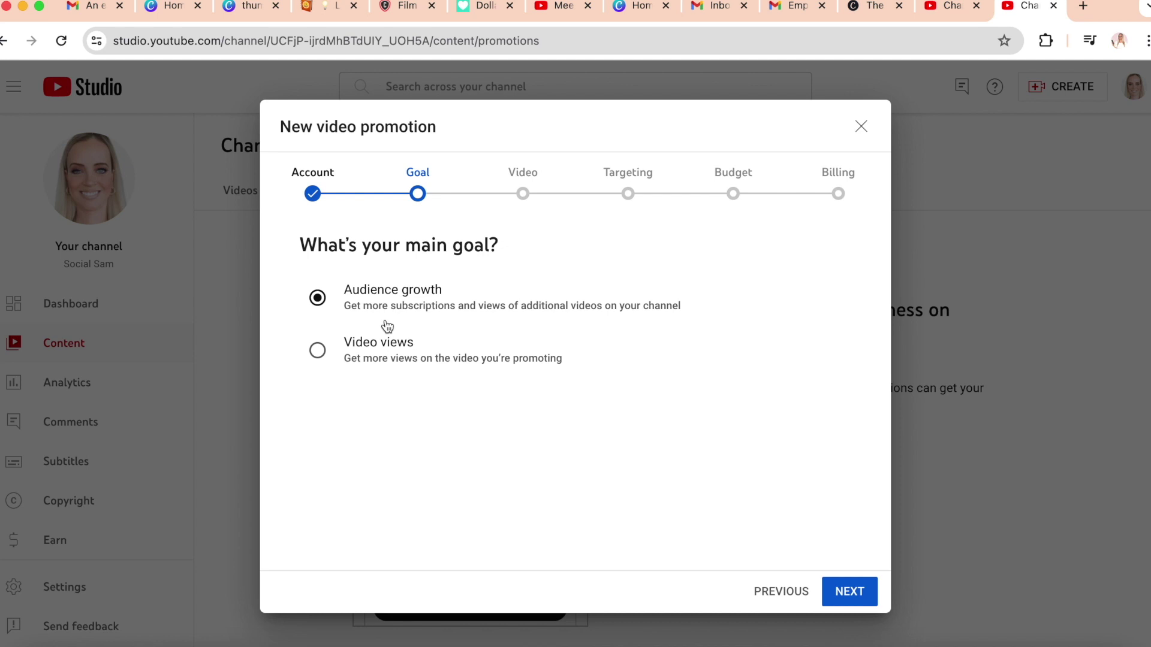
{"action": "left_click", "coordinate": [318, 351]}
{"action": "left_click", "coordinate": [851, 591]}
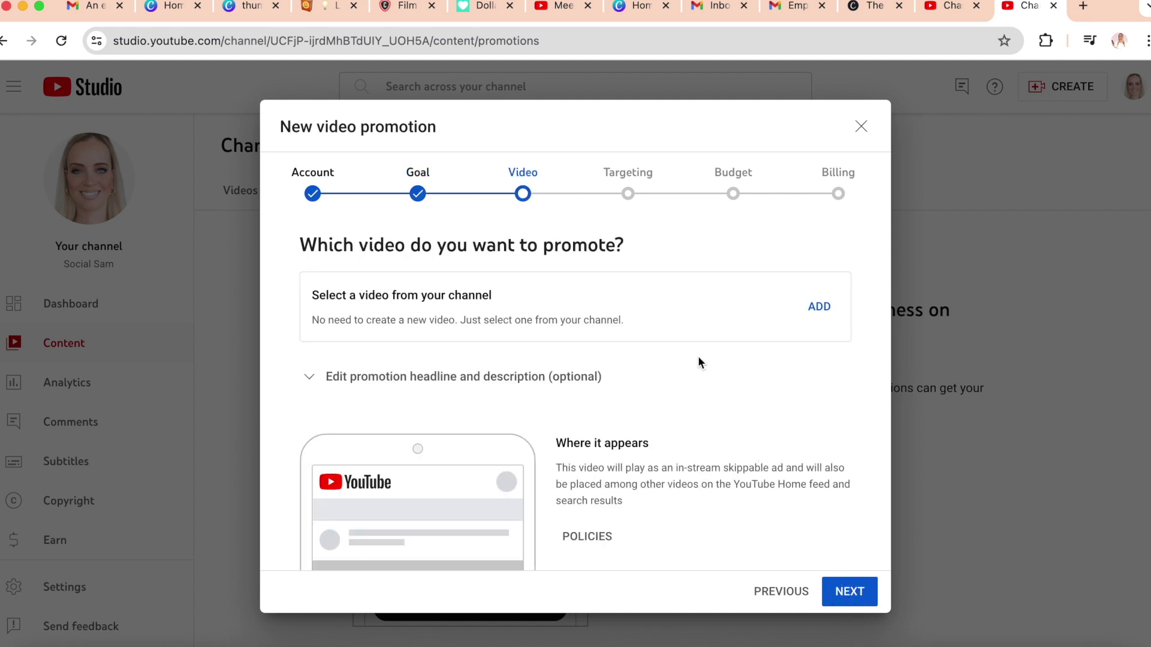
Add the 'Instagram changed the Algorithm' video from the channel as the promoted video
{"action": "left_click", "coordinate": [820, 307]}
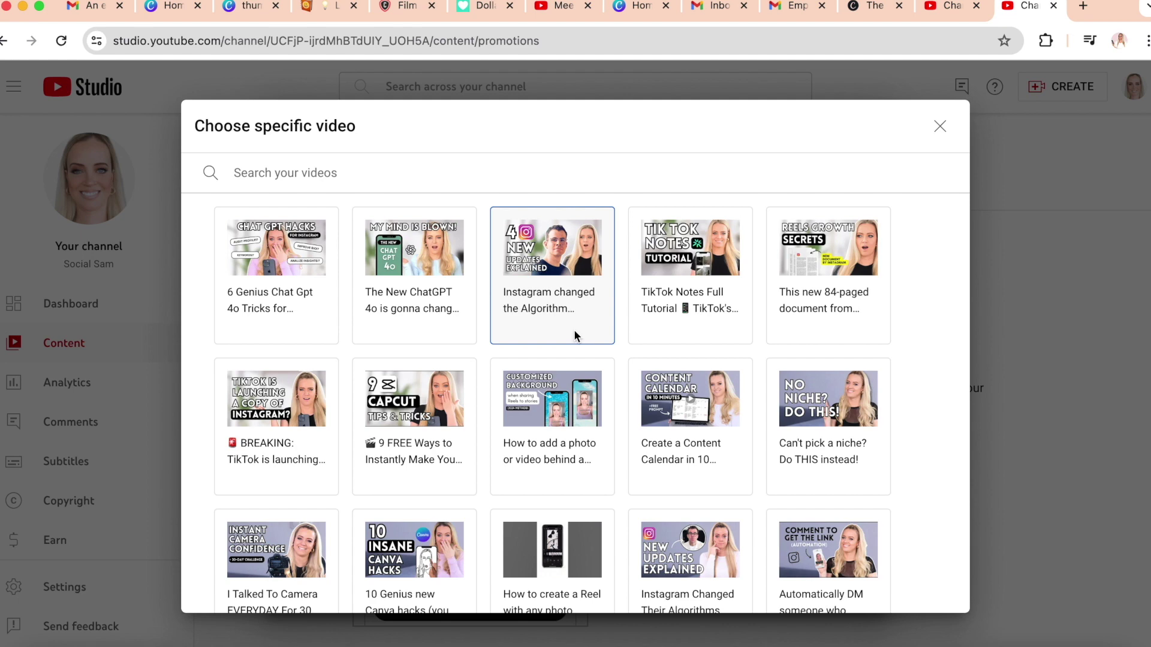
{"action": "left_click", "coordinate": [575, 335]}
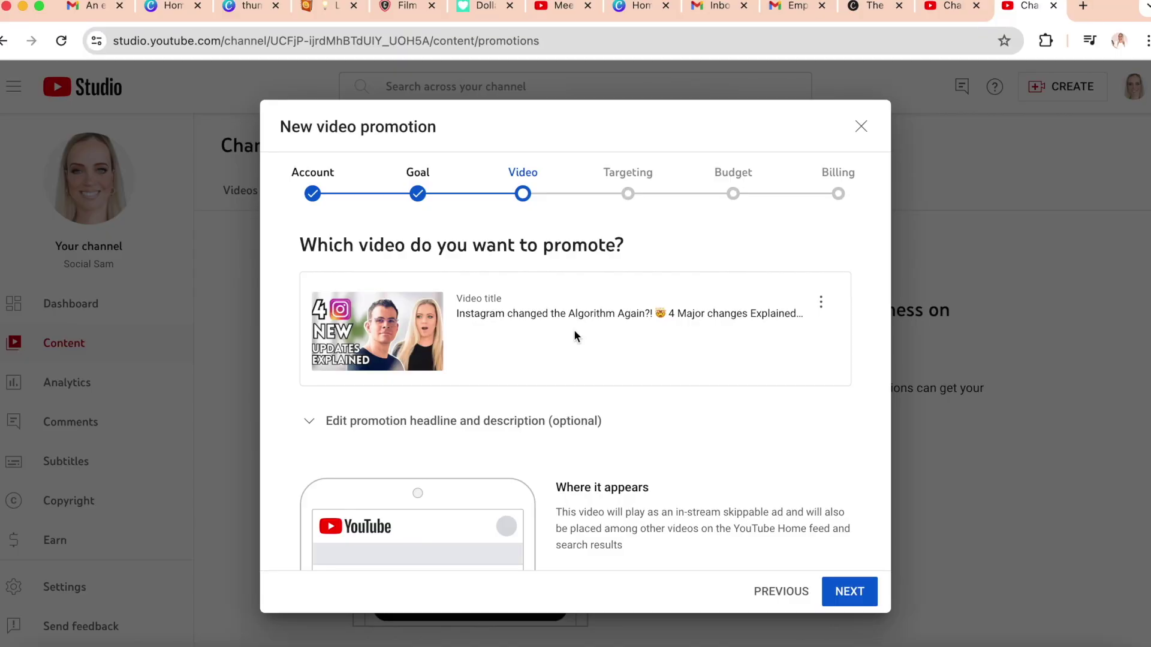
{"action": "scroll", "coordinate": [576, 336], "scroll_direction": "down", "scroll_amount": 1}
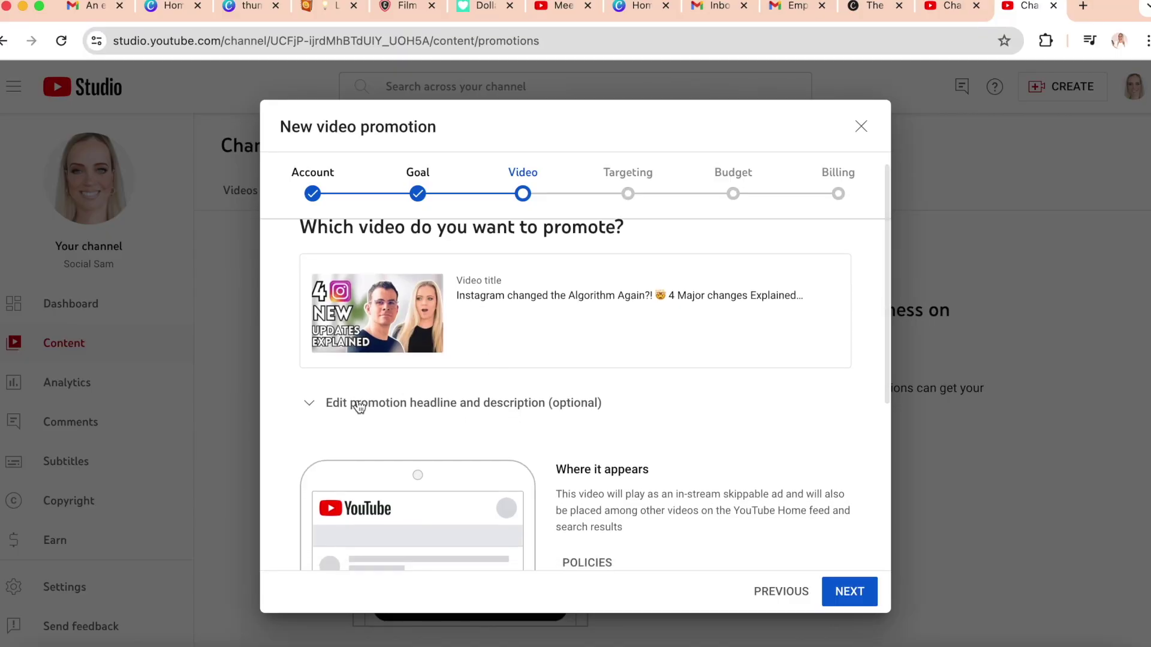
{"action": "left_click", "coordinate": [314, 407]}
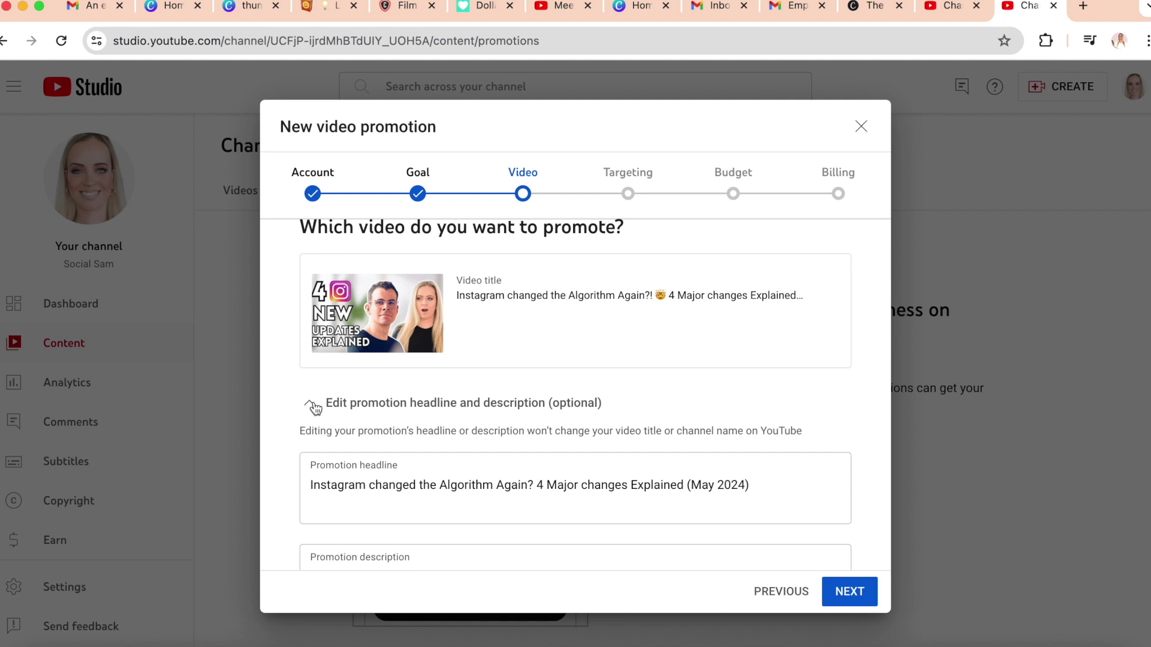
{"action": "left_click", "coordinate": [569, 477]}
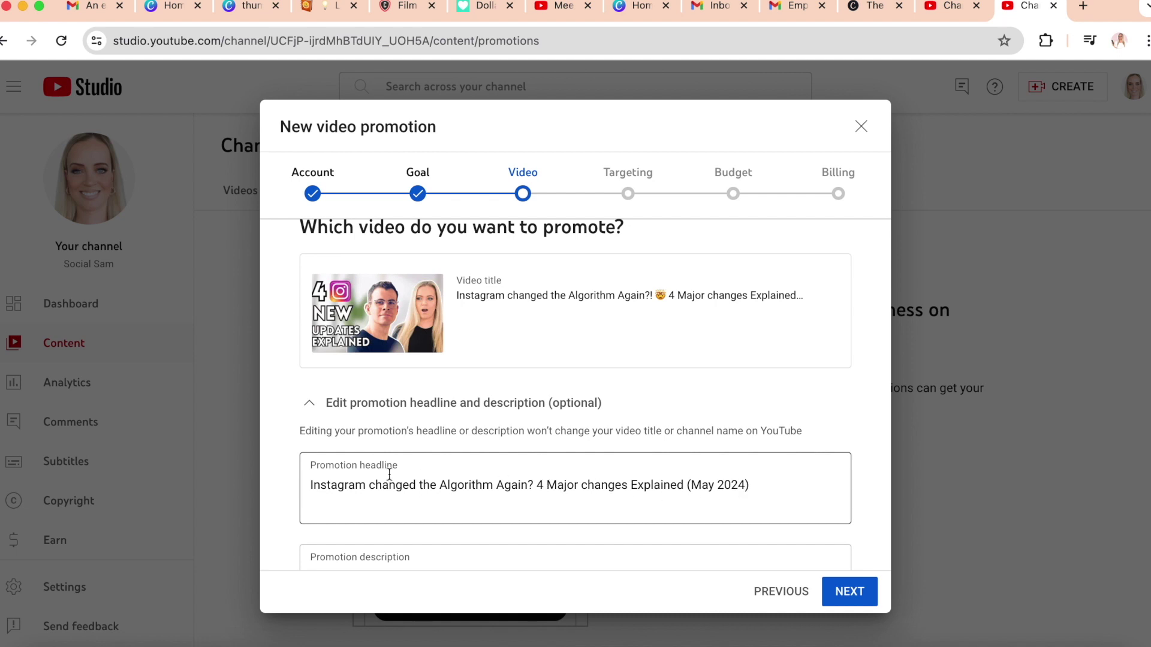
{"action": "left_click", "coordinate": [325, 433]}
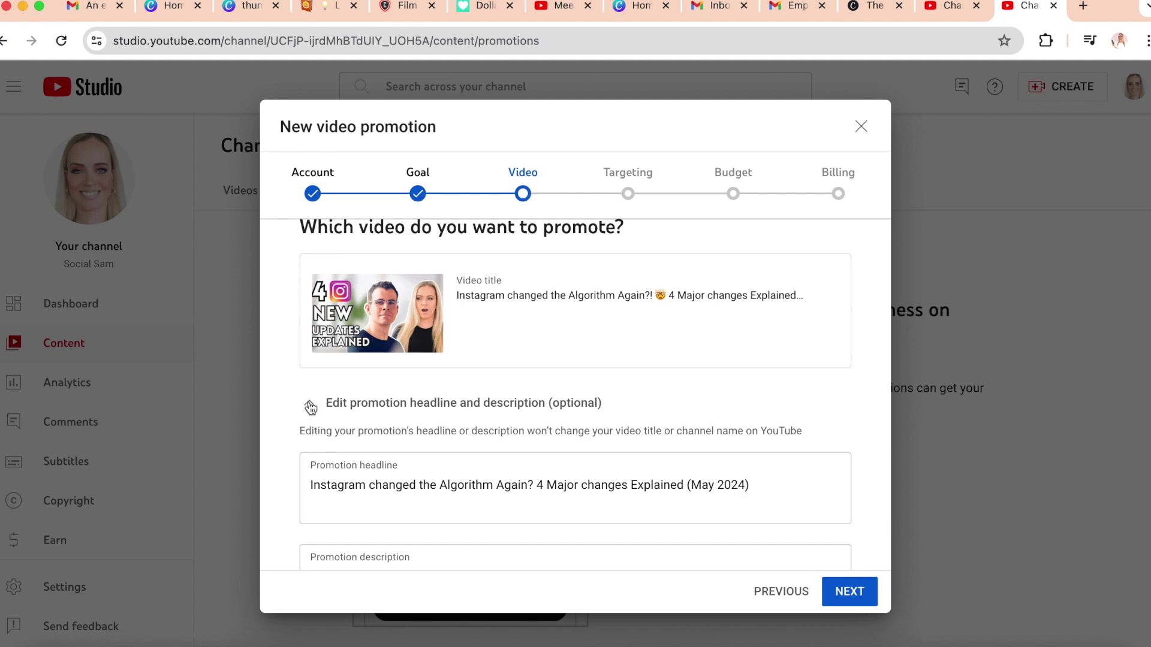
{"action": "left_click", "coordinate": [310, 408]}
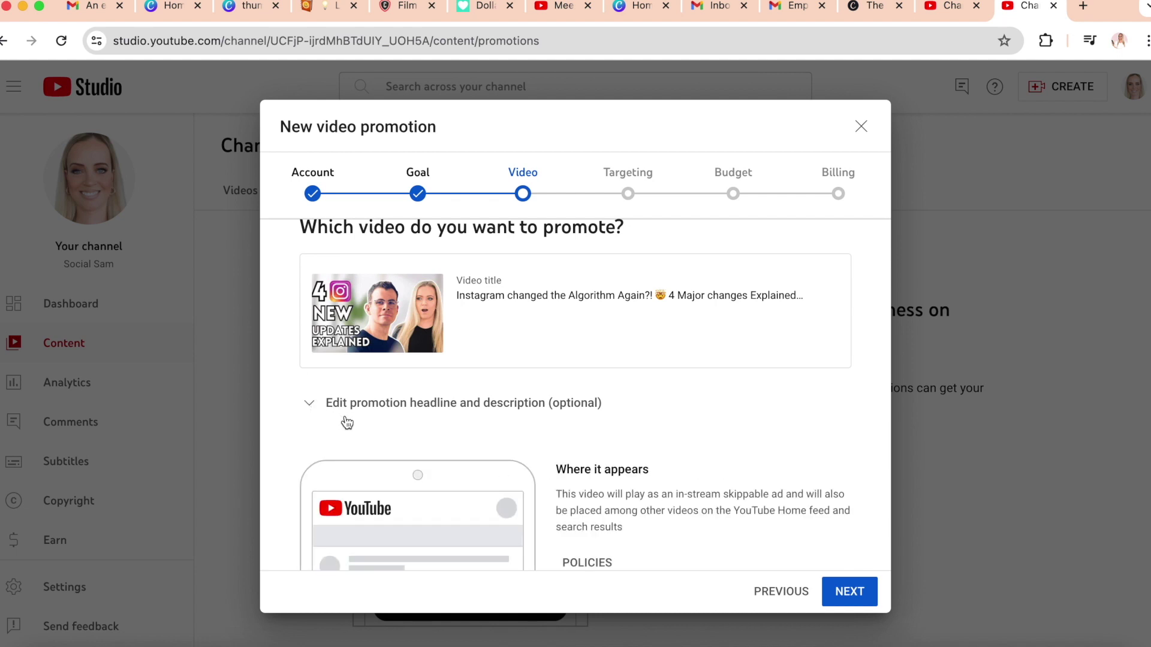
{"action": "scroll", "coordinate": [792, 428], "scroll_direction": "down", "scroll_amount": 3}
{"action": "scroll", "coordinate": [791, 429], "scroll_direction": "down", "scroll_amount": 4}
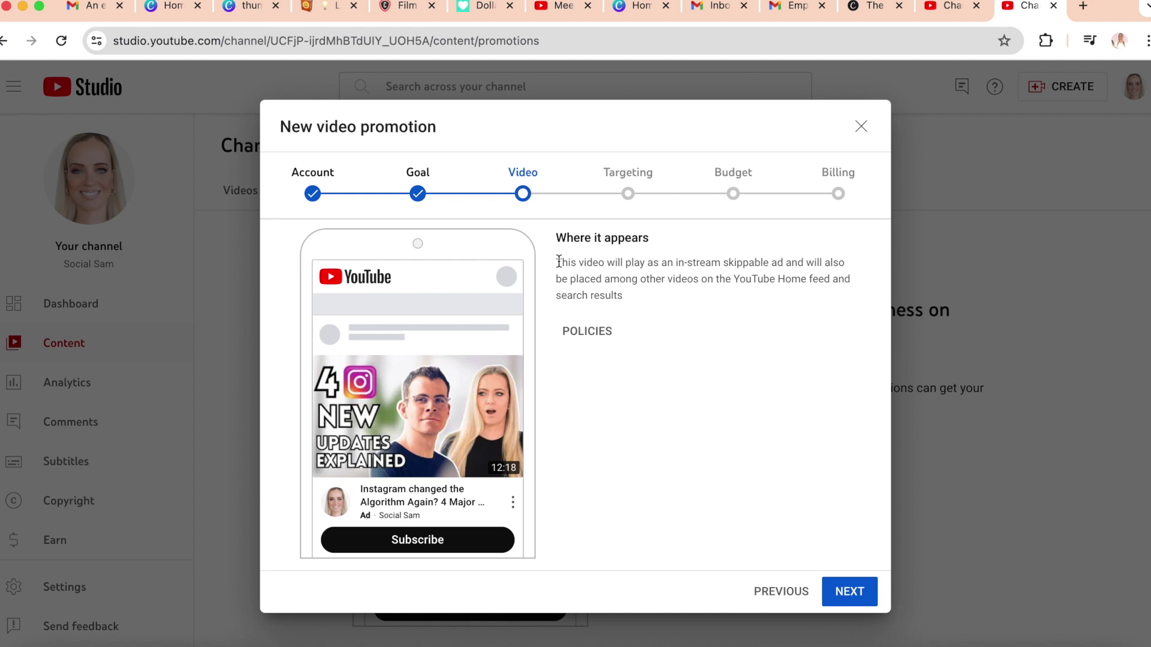
{"action": "left_click_drag", "start_coordinate": [557, 259], "coordinate": [643, 300]}
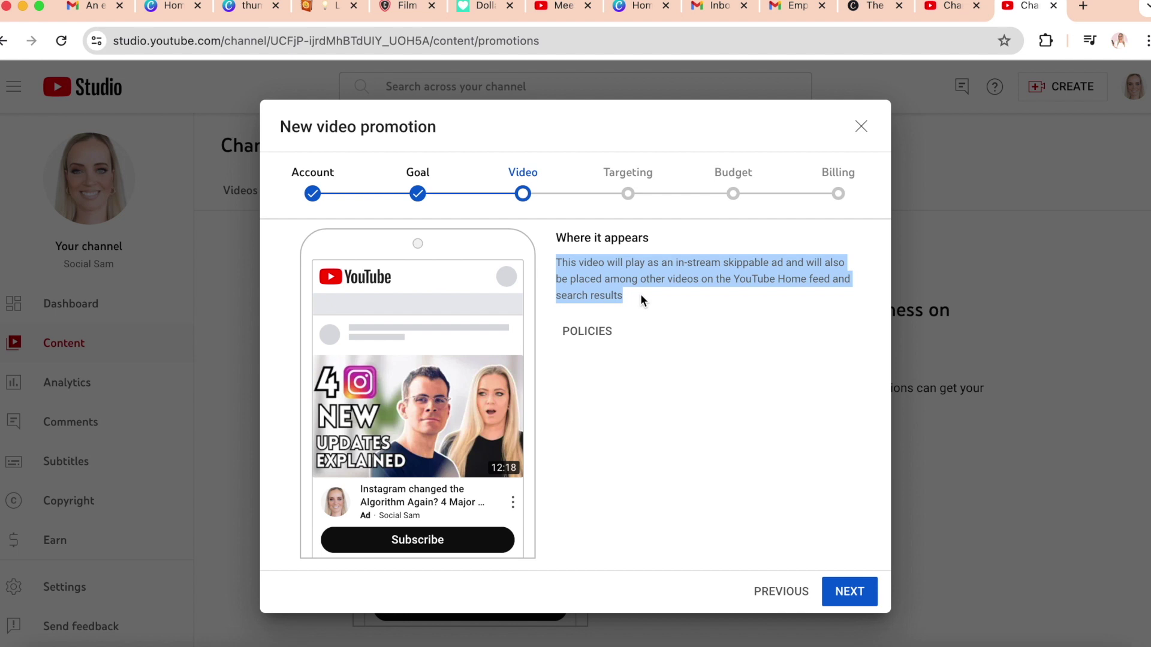
{"action": "left_click", "coordinate": [742, 428]}
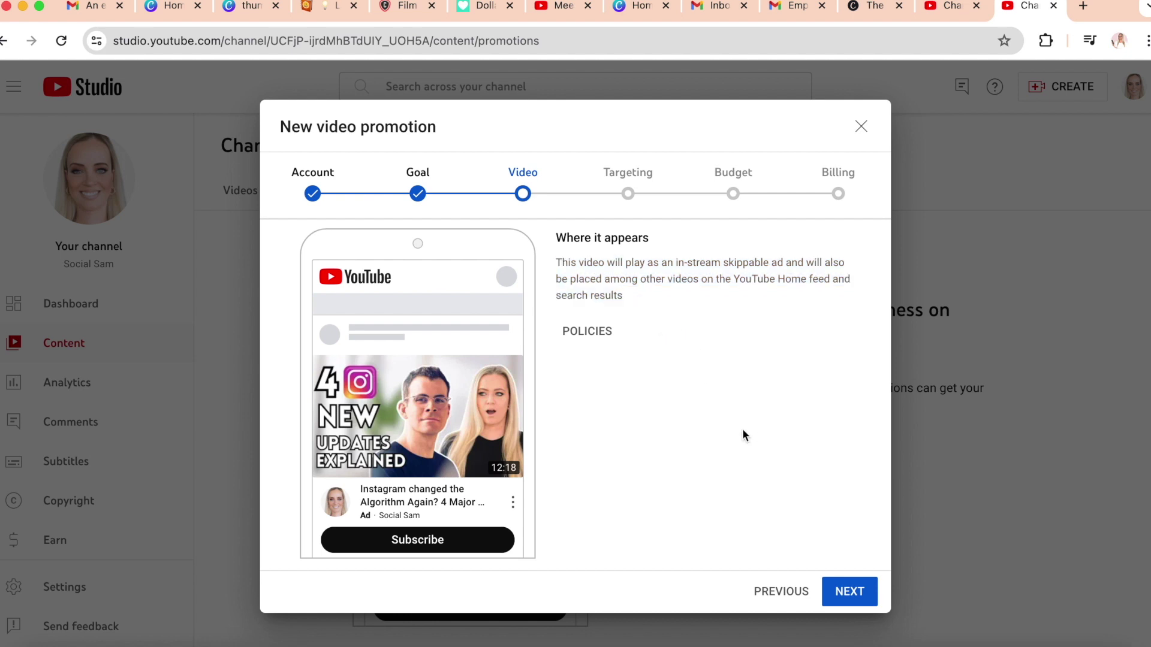
{"action": "scroll", "coordinate": [742, 430], "scroll_direction": "down", "scroll_amount": 1}
{"action": "scroll", "coordinate": [742, 429], "scroll_direction": "down", "scroll_amount": 2}
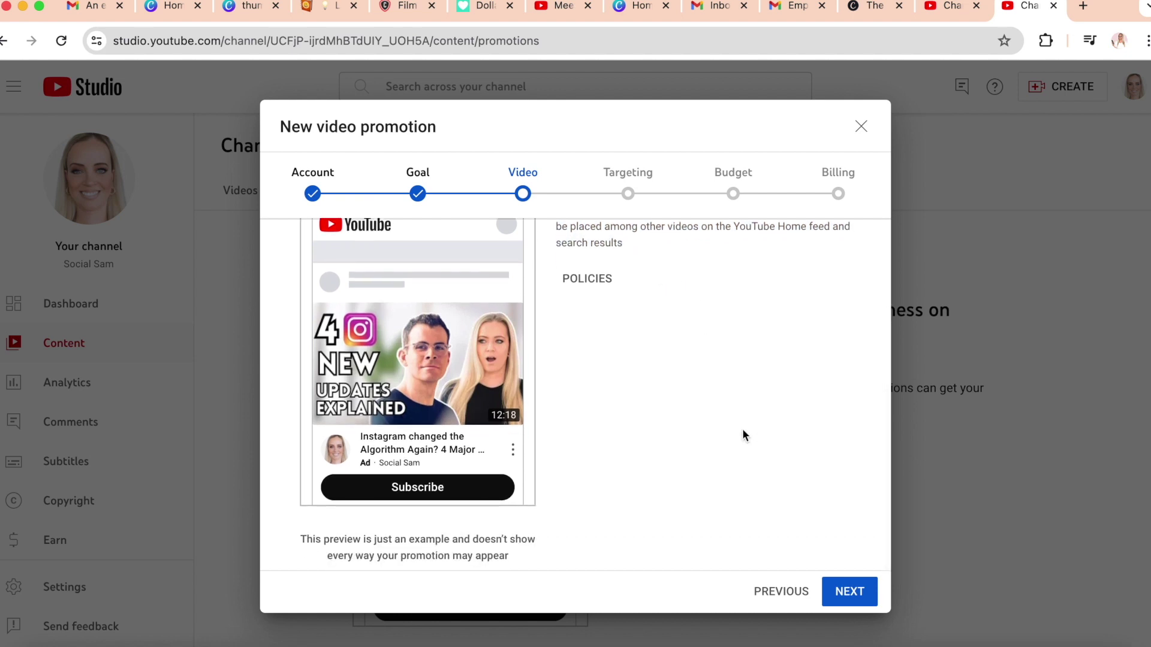
{"action": "left_click", "coordinate": [849, 592]}
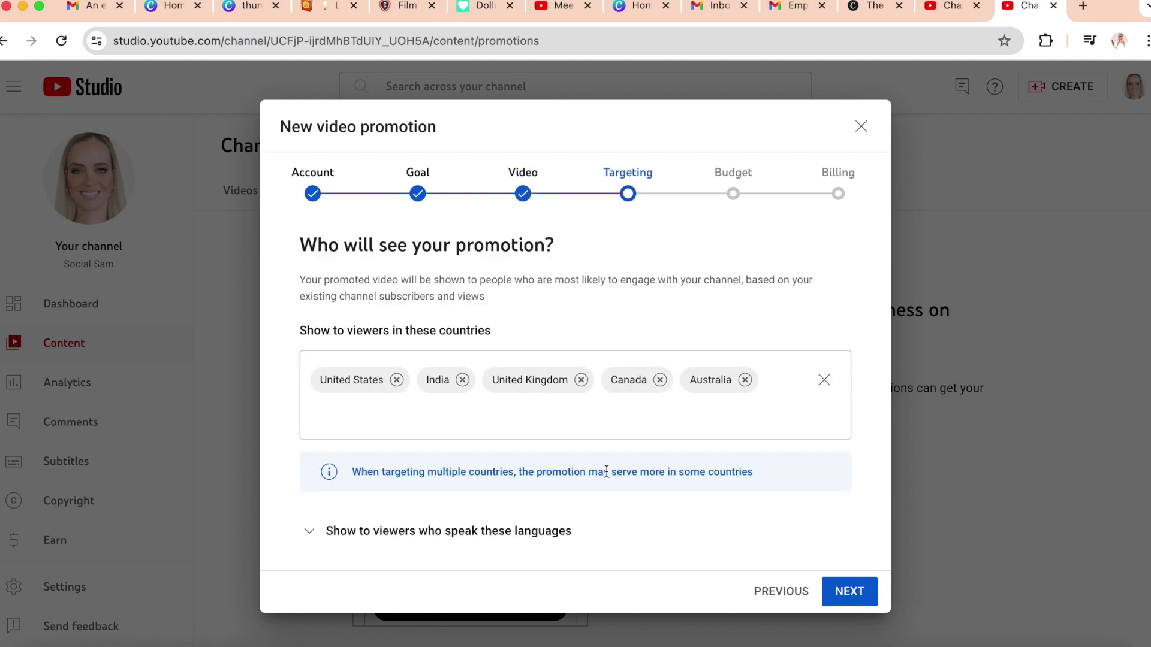
Keep the five target countries (US, India, UK, Canada, Australia) and browse the additional-country list
{"action": "left_click", "coordinate": [402, 423]}
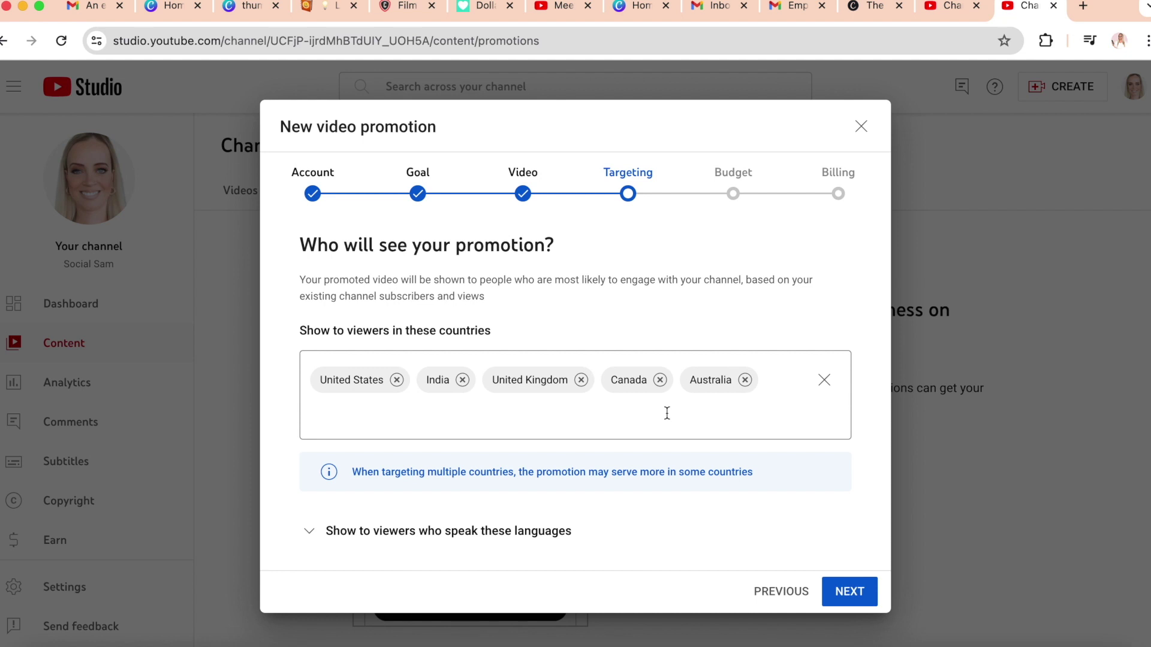
{"action": "left_click", "coordinate": [302, 279]}
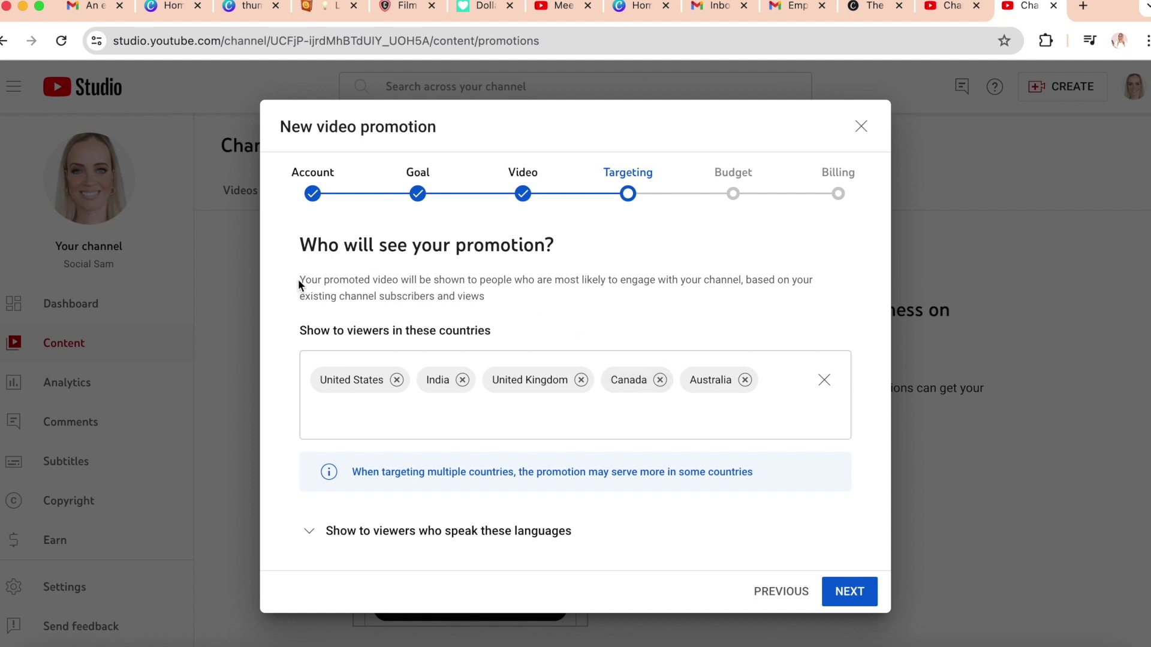
{"action": "left_click_drag", "start_coordinate": [301, 279], "coordinate": [507, 302]}
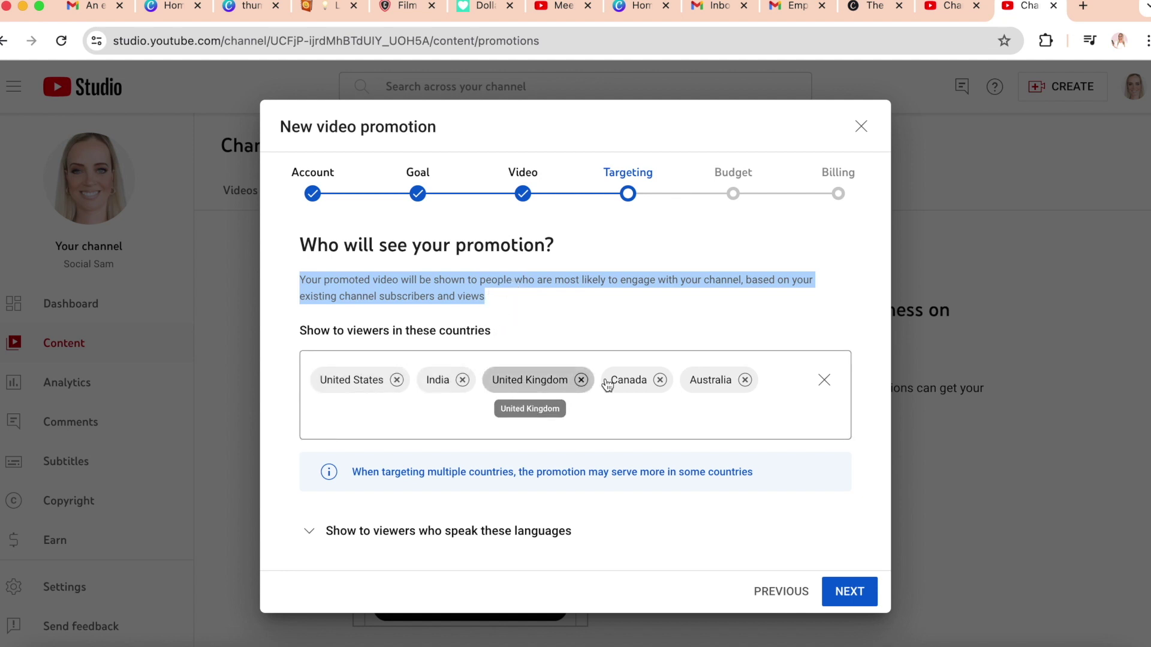
{"action": "left_click", "coordinate": [750, 411]}
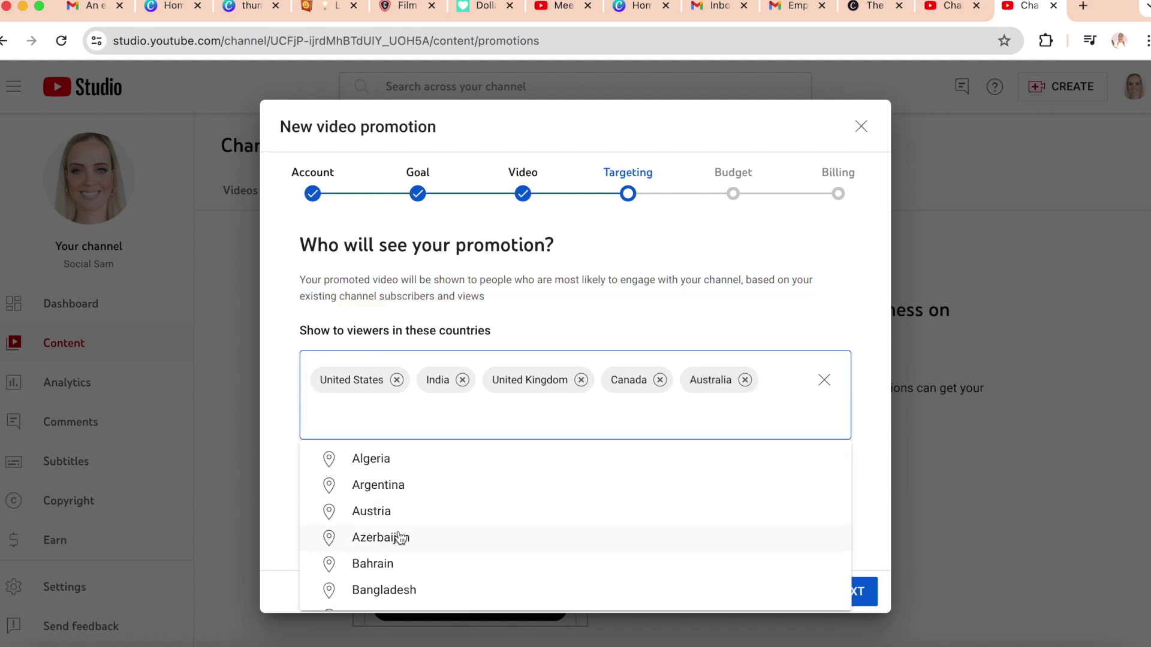
{"action": "scroll", "coordinate": [399, 538], "scroll_direction": "down", "scroll_amount": 5}
{"action": "scroll", "coordinate": [400, 538], "scroll_direction": "down", "scroll_amount": 5}
{"action": "scroll", "coordinate": [399, 539], "scroll_direction": "down", "scroll_amount": 8}
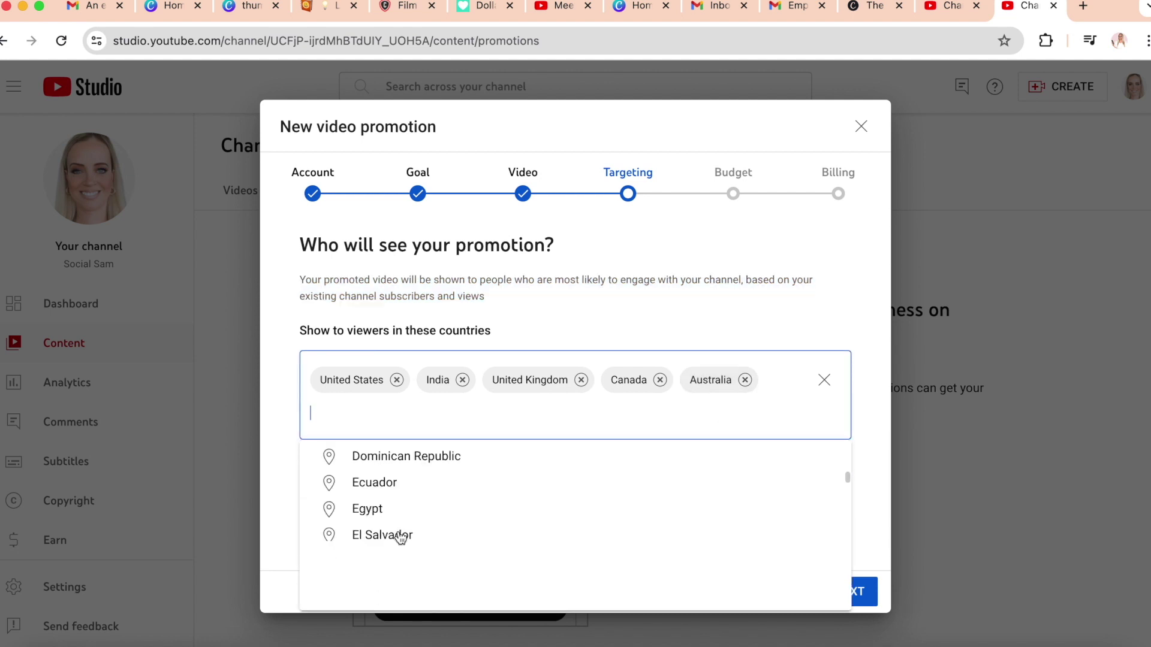
{"action": "scroll", "coordinate": [401, 537], "scroll_direction": "up", "scroll_amount": 2}
{"action": "scroll", "coordinate": [400, 538], "scroll_direction": "down", "scroll_amount": 1}
{"action": "scroll", "coordinate": [400, 538], "scroll_direction": "down", "scroll_amount": 3}
{"action": "scroll", "coordinate": [400, 537], "scroll_direction": "down", "scroll_amount": 2}
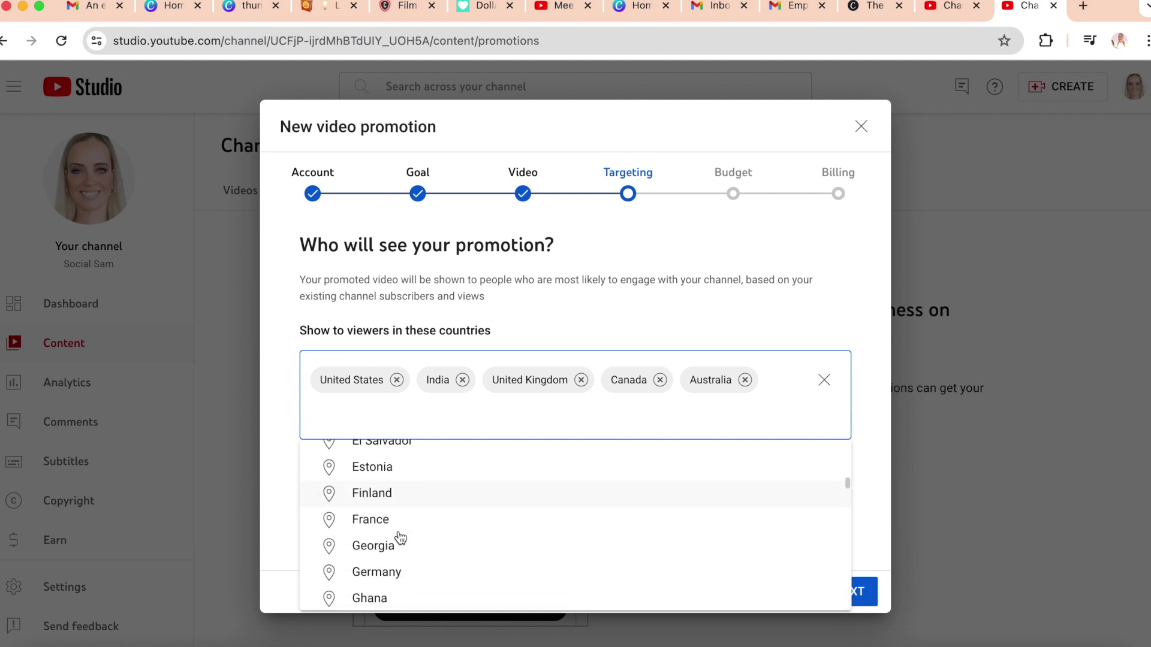
{"action": "scroll", "coordinate": [400, 538], "scroll_direction": "down", "scroll_amount": 3}
{"action": "scroll", "coordinate": [400, 538], "scroll_direction": "down", "scroll_amount": 3}
{"action": "scroll", "coordinate": [400, 538], "scroll_direction": "down", "scroll_amount": 3}
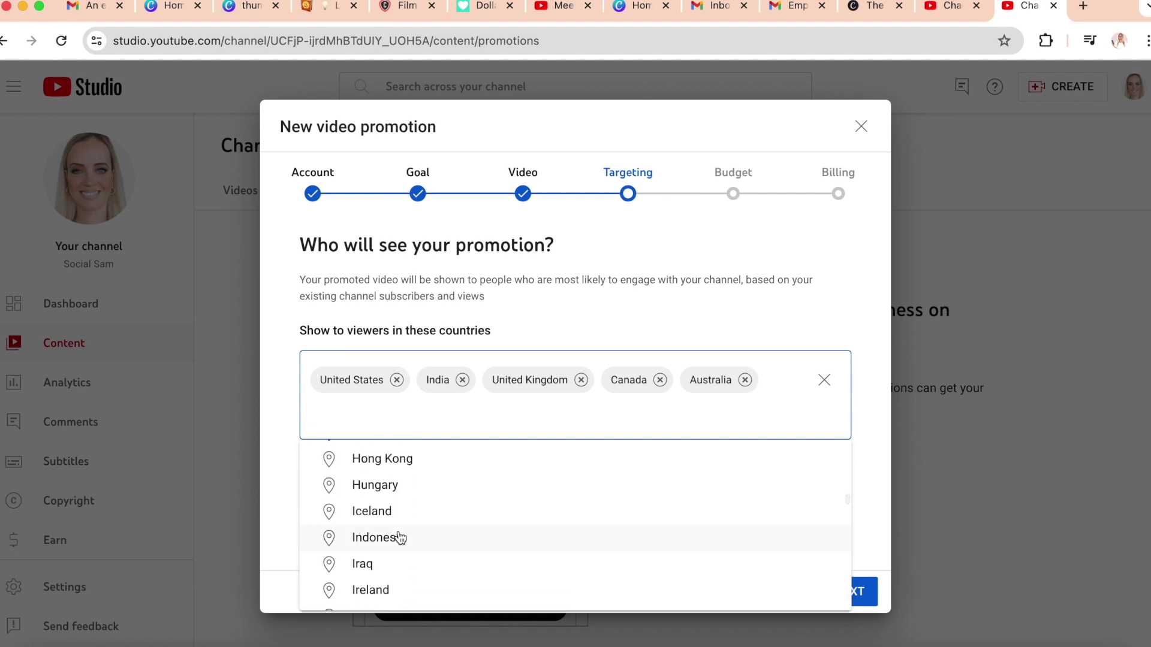
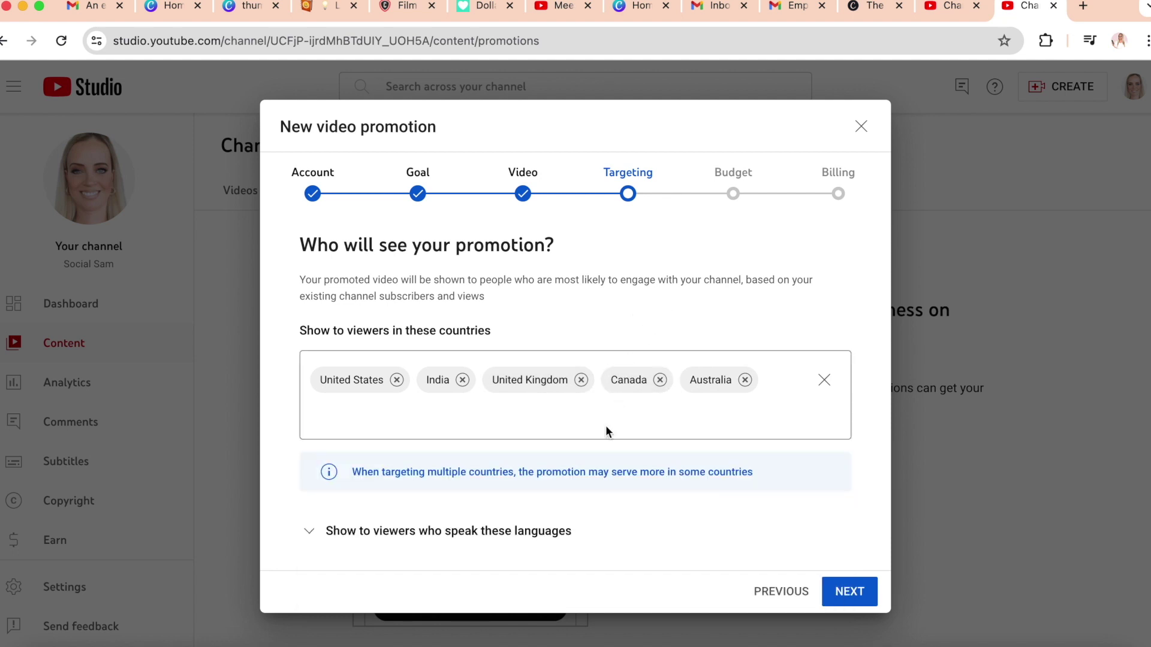
Leave the language list empty for the five target countries and continue to the Budget step
{"action": "left_click", "coordinate": [552, 535]}
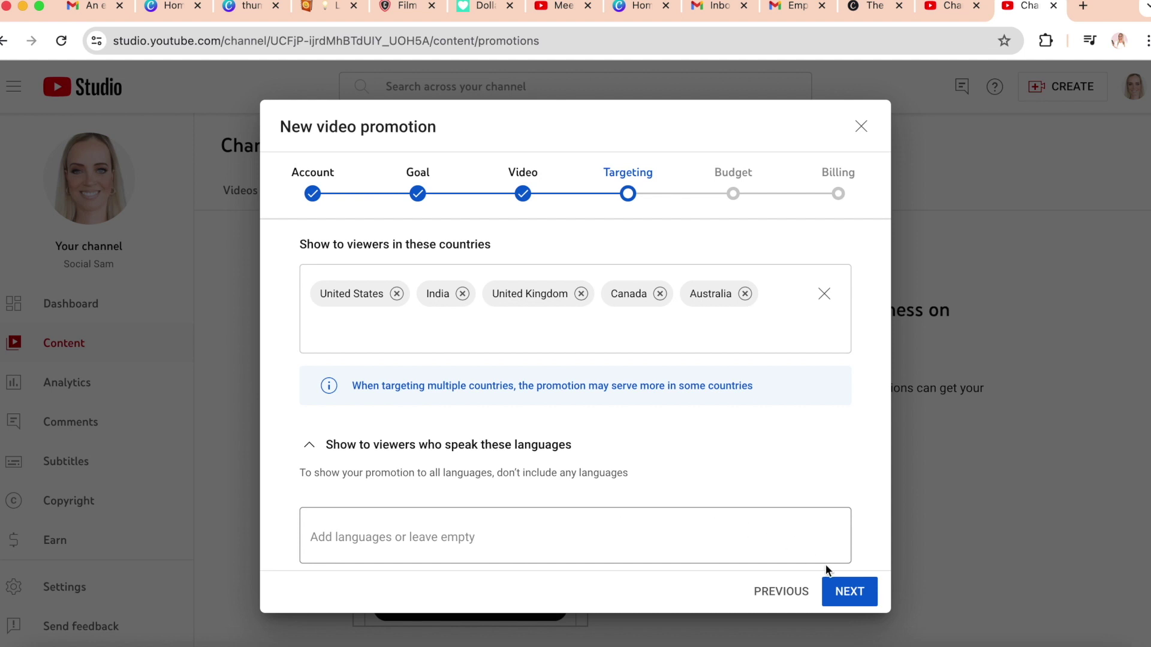
{"action": "left_click", "coordinate": [853, 597]}
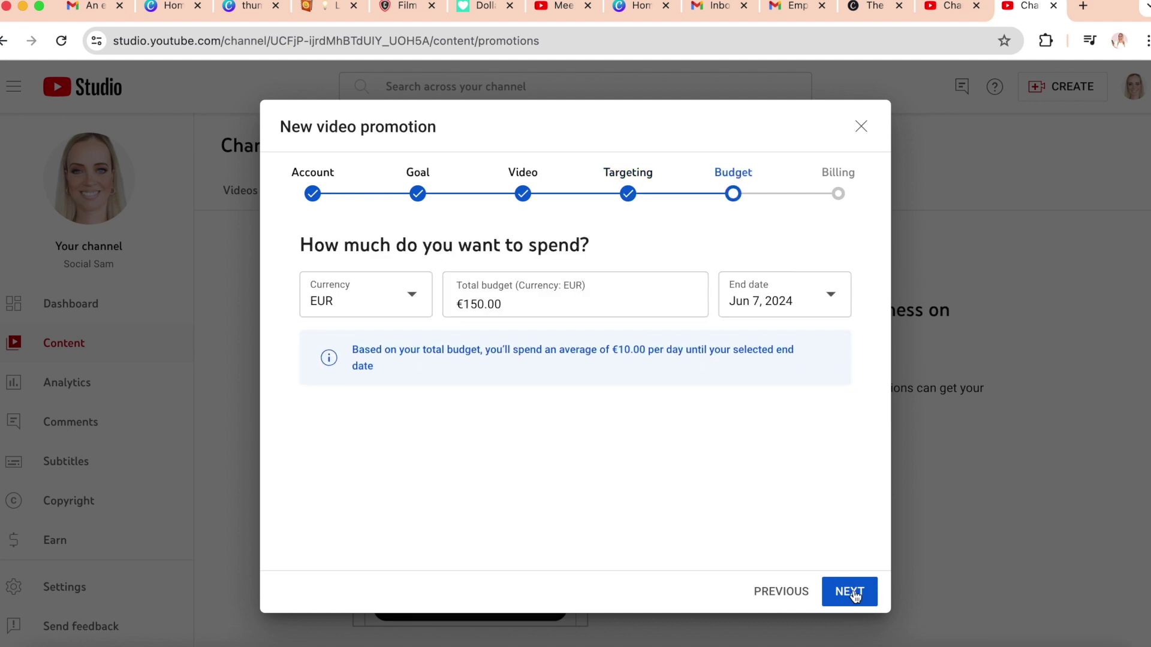
Change the total budget from €150 to €20 and the end date to May 27, 2024
{"action": "left_click", "coordinate": [485, 306]}
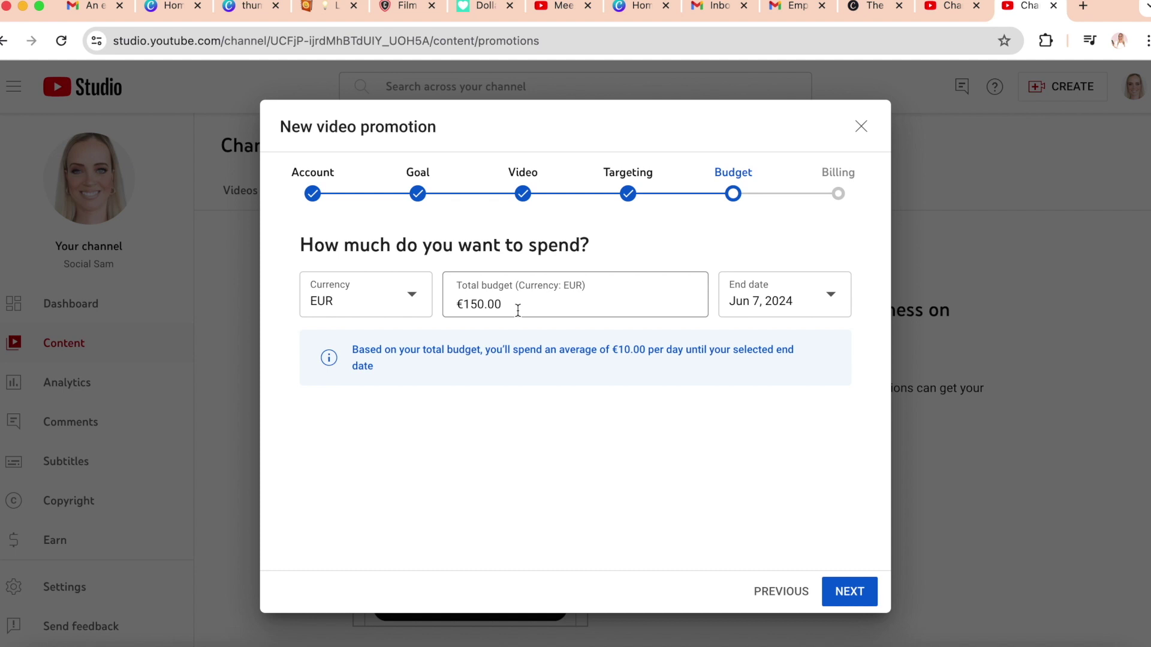
{"action": "left_click", "coordinate": [478, 304]}
{"action": "key", "text": "BackSpace"}
{"action": "key", "text": "BackSpace"}
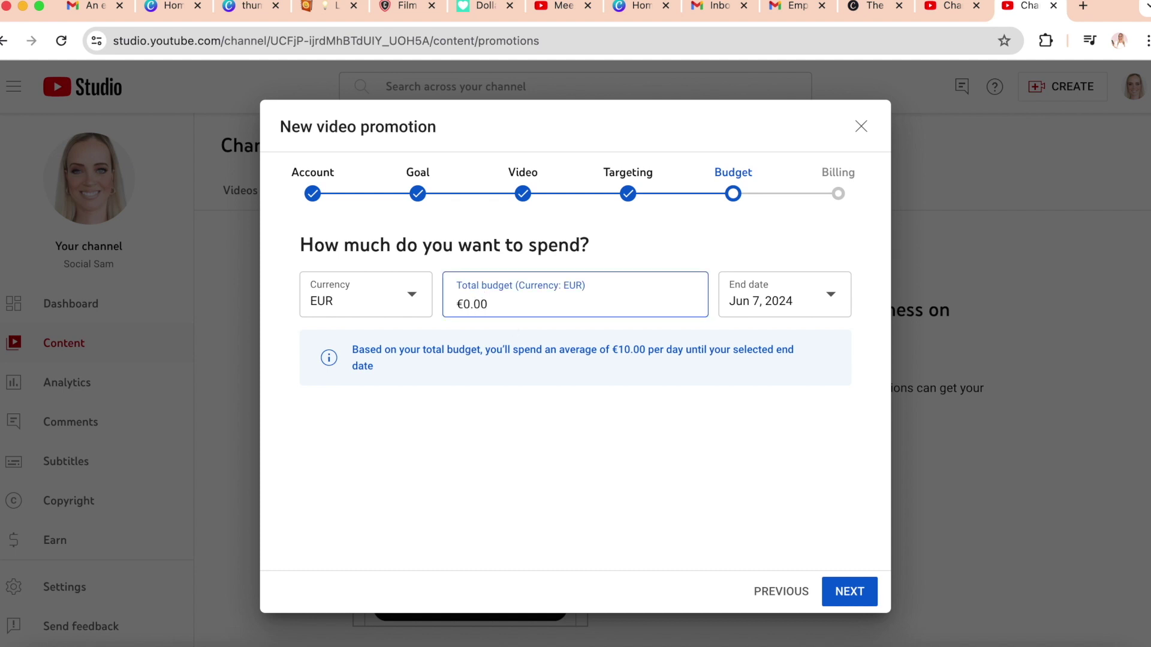
{"action": "type", "text": "2"}
{"action": "left_click", "coordinate": [834, 307]}
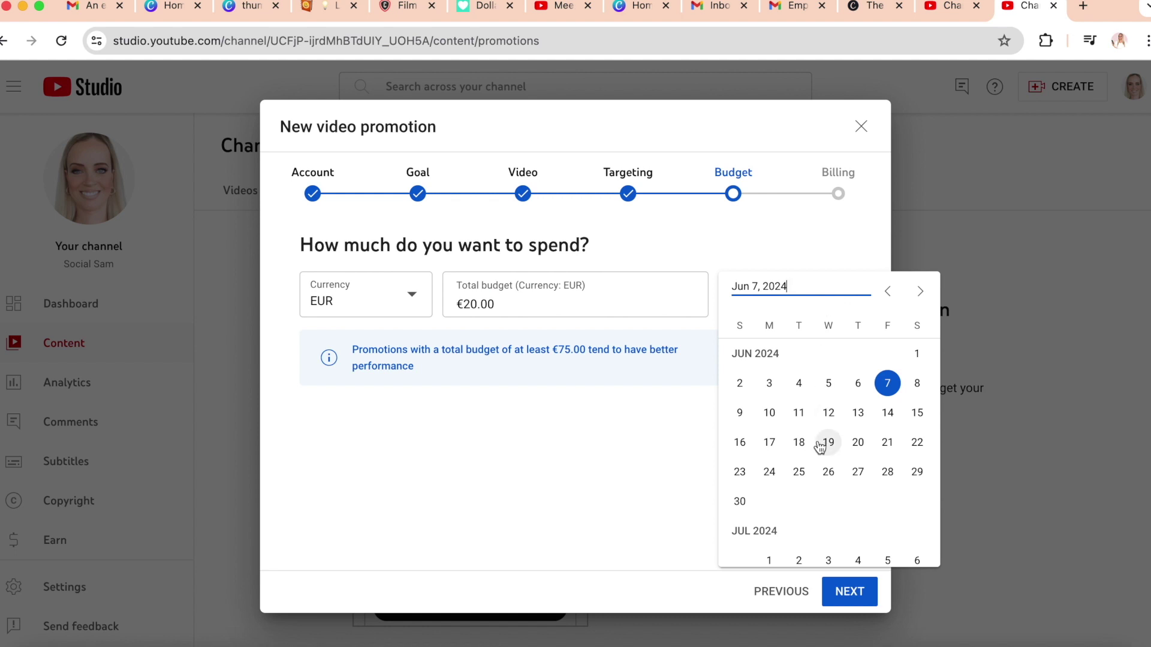
{"action": "scroll", "coordinate": [827, 443], "scroll_direction": "up", "scroll_amount": 3}
{"action": "left_click", "coordinate": [769, 464]}
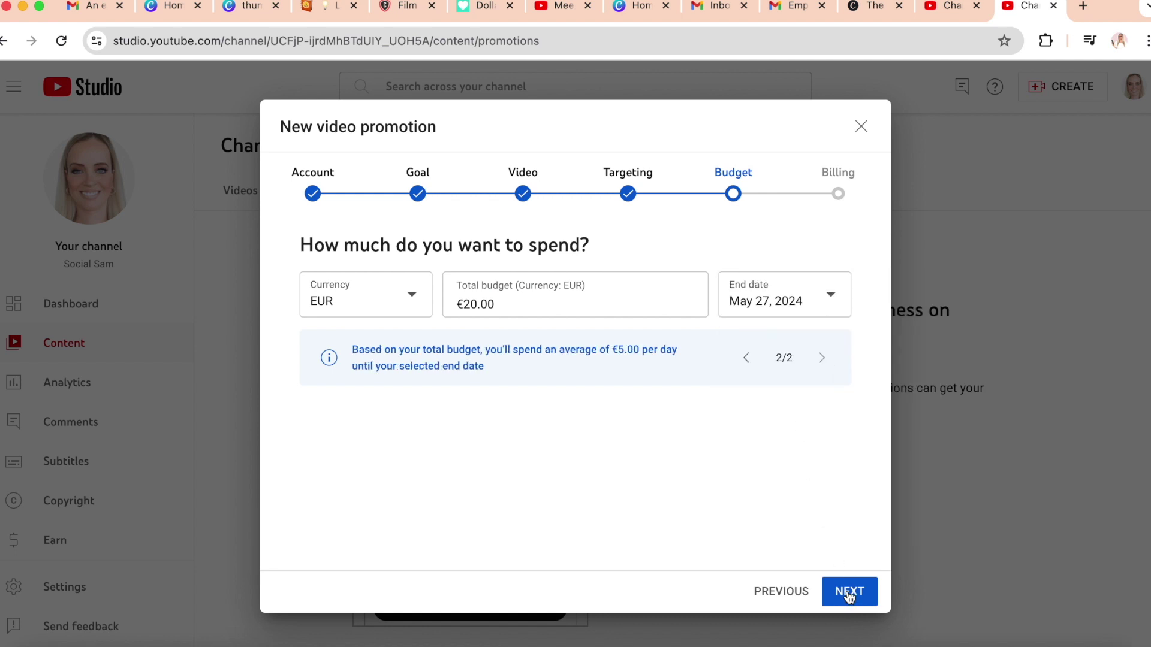
{"action": "left_click", "coordinate": [849, 592]}
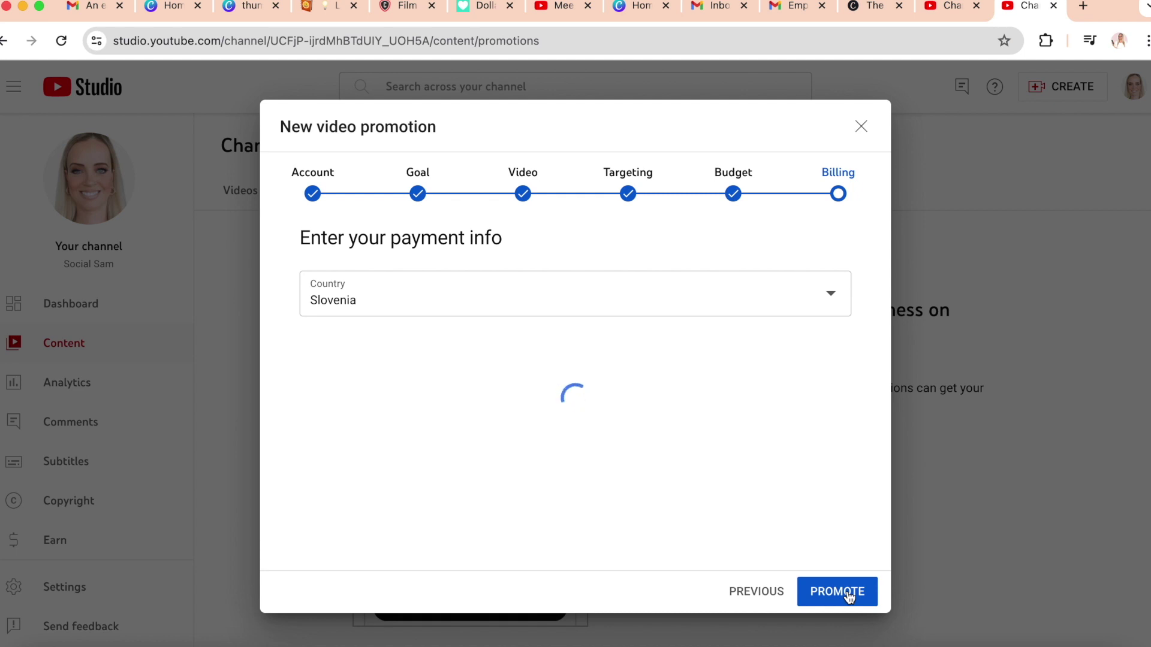
Submit the video-views promotion from the Billing step
{"action": "left_click", "coordinate": [850, 595]}
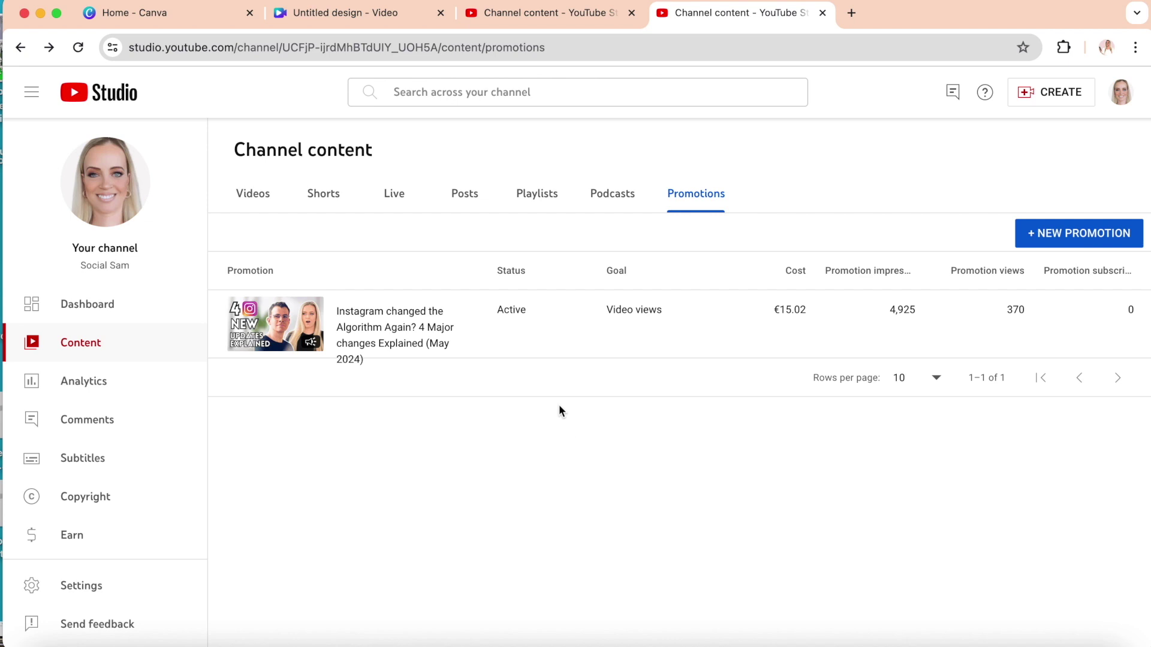
Create a new Audience growth promotion for the Instagram algorithm video, keeping default targeting
{"action": "left_click", "coordinate": [1047, 236]}
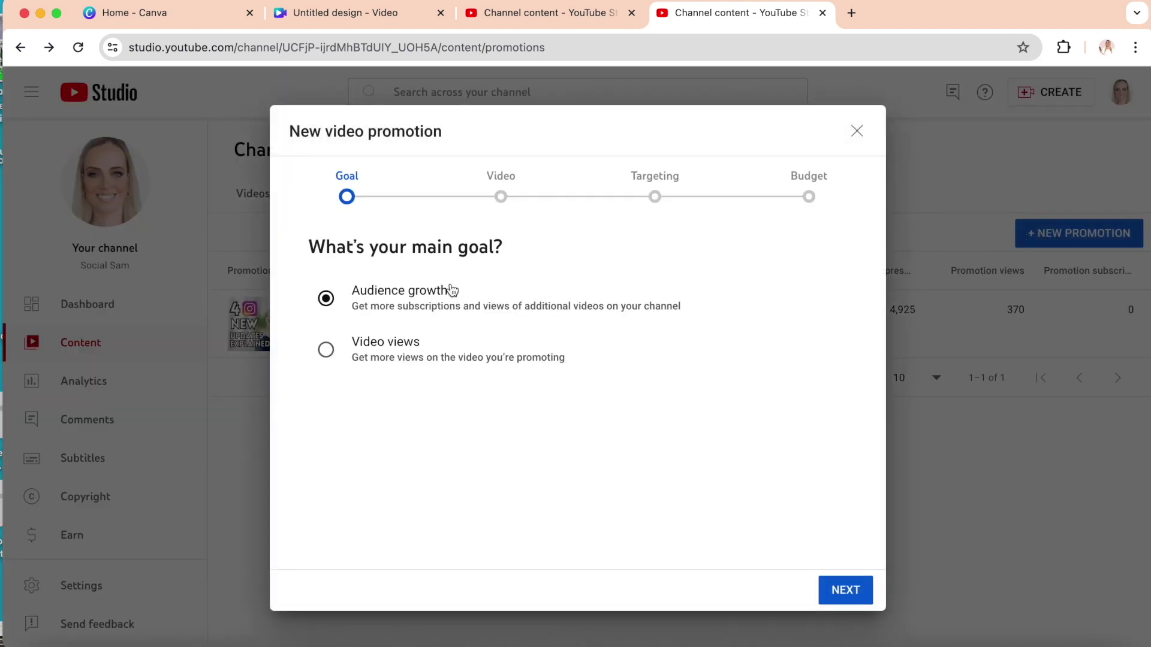
{"action": "left_click", "coordinate": [845, 590]}
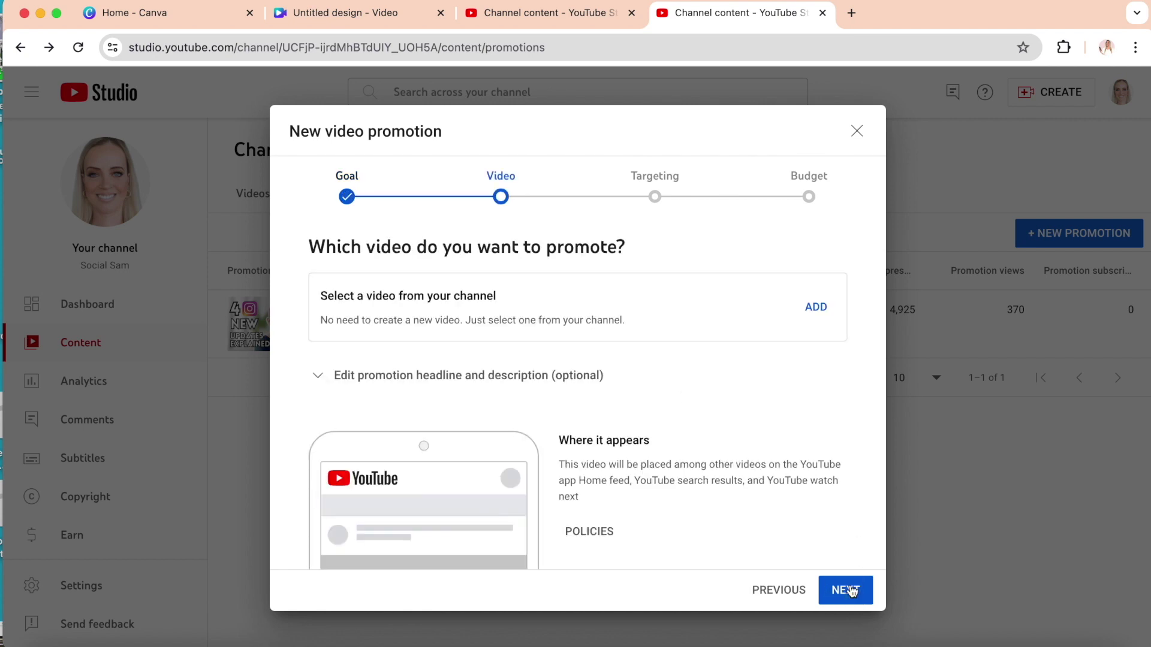
{"action": "scroll", "coordinate": [665, 315], "scroll_direction": "down", "scroll_amount": 3}
{"action": "scroll", "coordinate": [509, 302], "scroll_direction": "up", "scroll_amount": 3}
{"action": "left_click", "coordinate": [815, 306]}
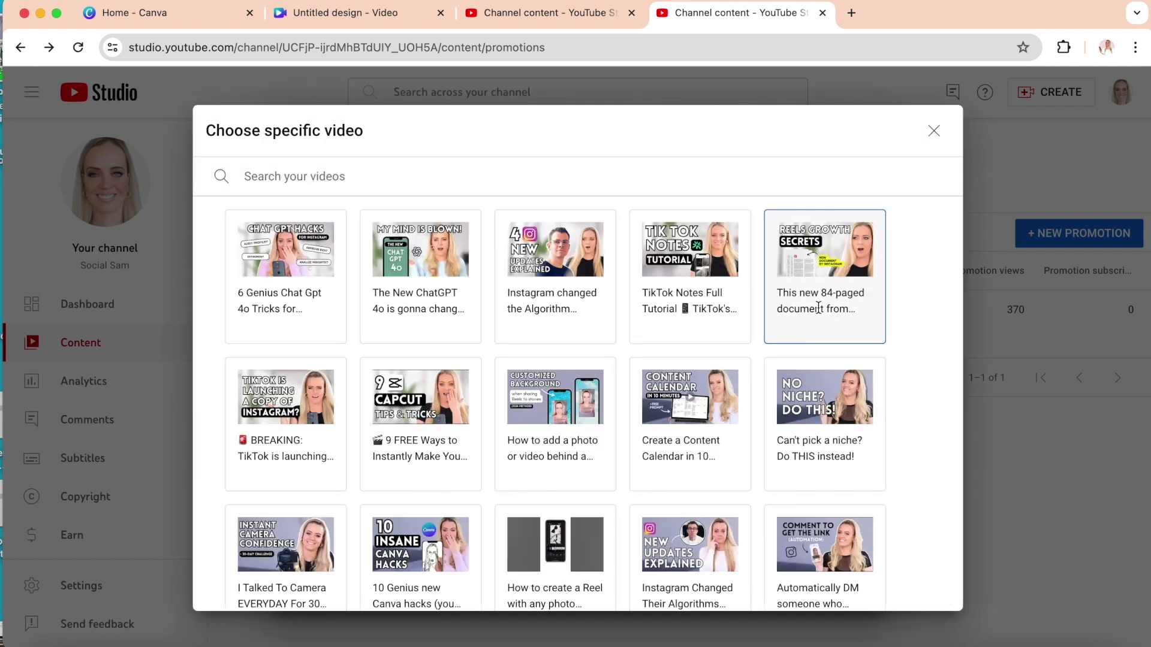
{"action": "left_click", "coordinate": [554, 270]}
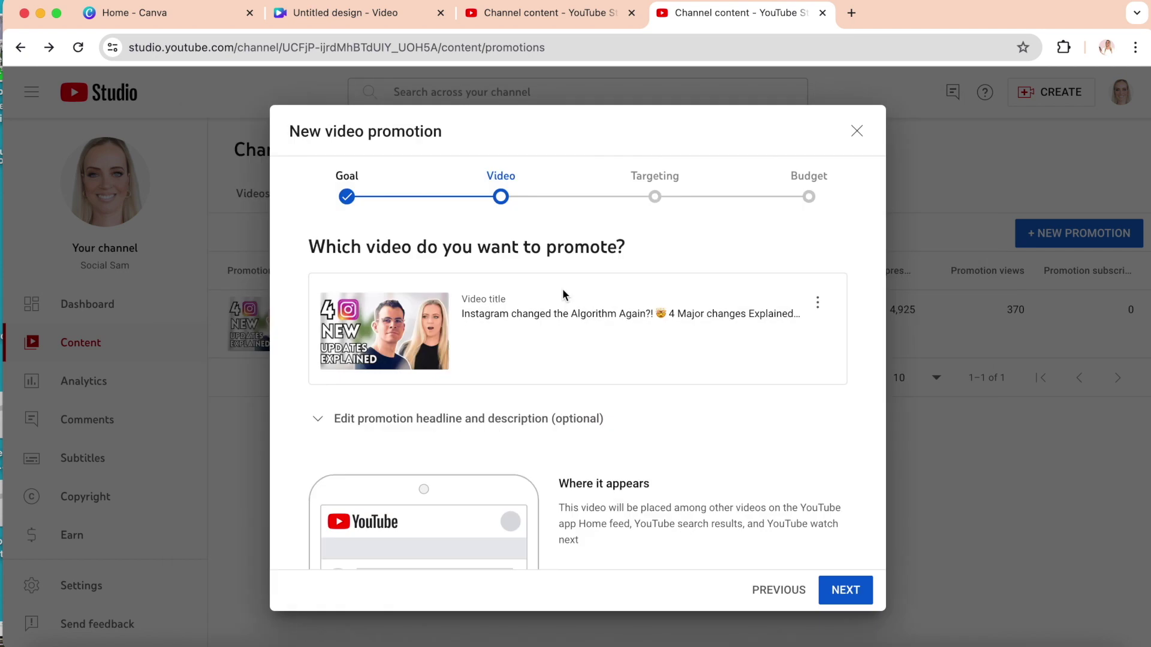
{"action": "scroll", "coordinate": [620, 369], "scroll_direction": "down", "scroll_amount": 4}
{"action": "left_click_drag", "start_coordinate": [559, 309], "coordinate": [606, 346]}
{"action": "left_click", "coordinate": [660, 373]}
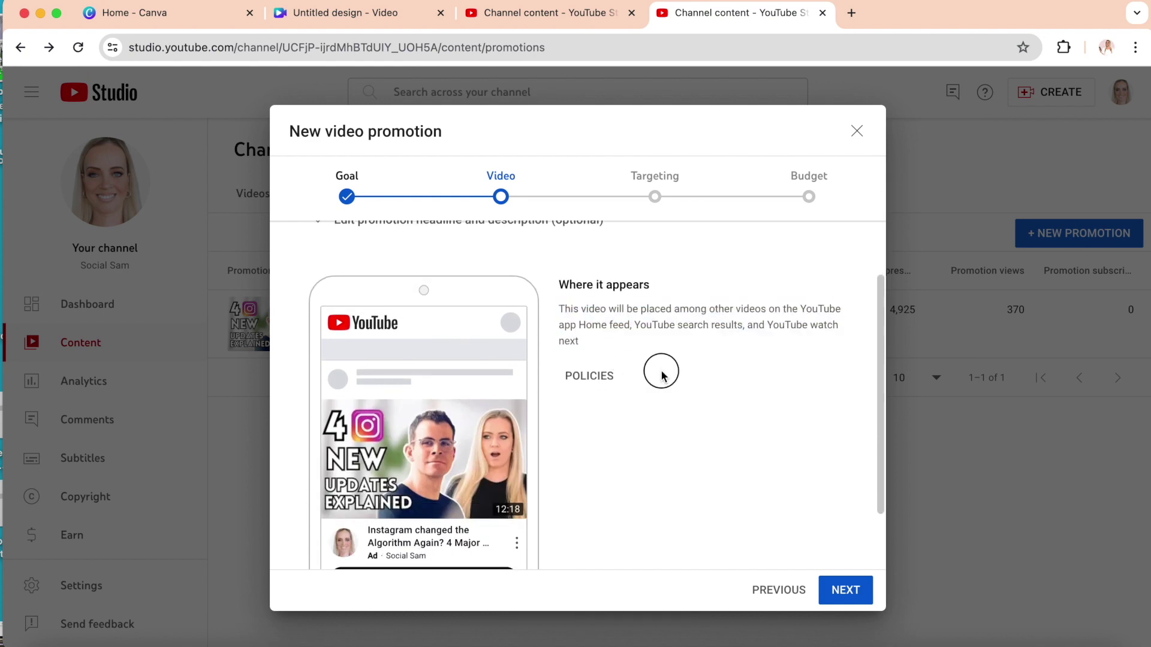
{"action": "scroll", "coordinate": [661, 374], "scroll_direction": "down", "scroll_amount": 3}
{"action": "left_click", "coordinate": [843, 589]}
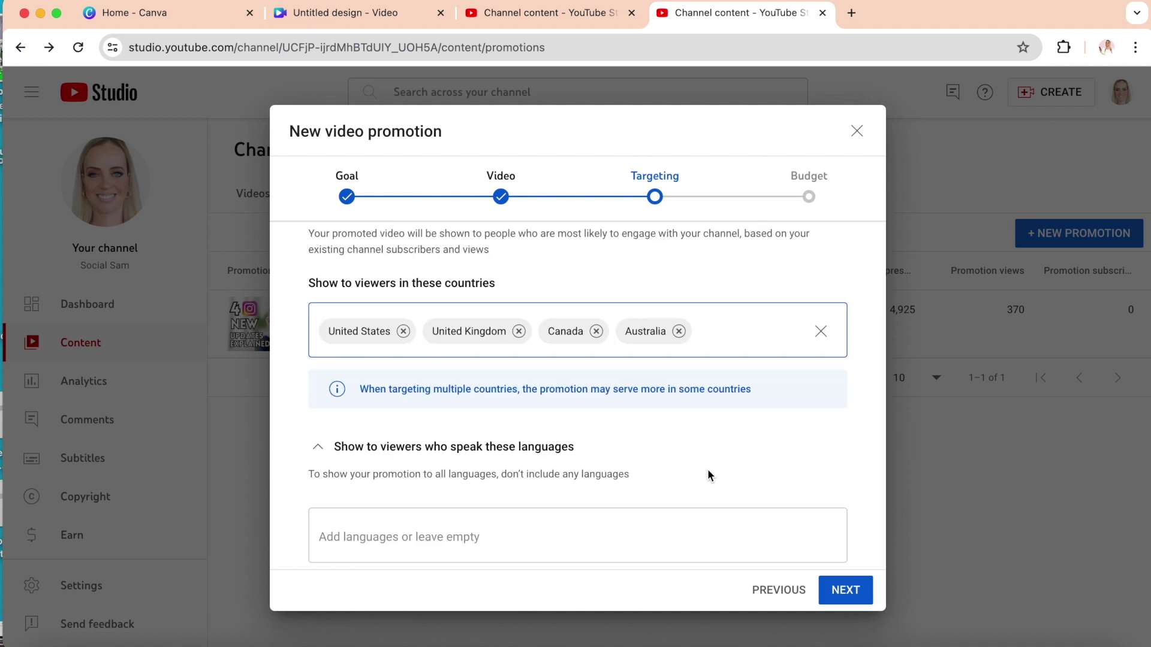
{"action": "left_click", "coordinate": [845, 590]}
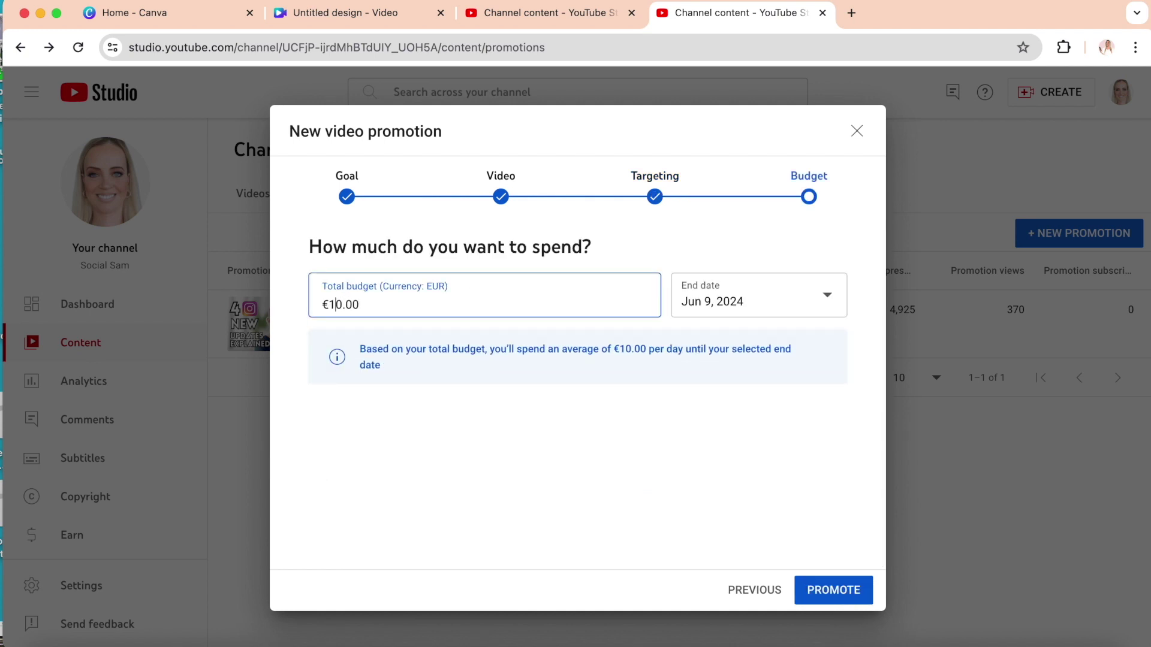
{"action": "type", "text": "2"}
Set the end date to May 29, 2024 and launch the audience-growth promotion
{"action": "left_click", "coordinate": [755, 295]}
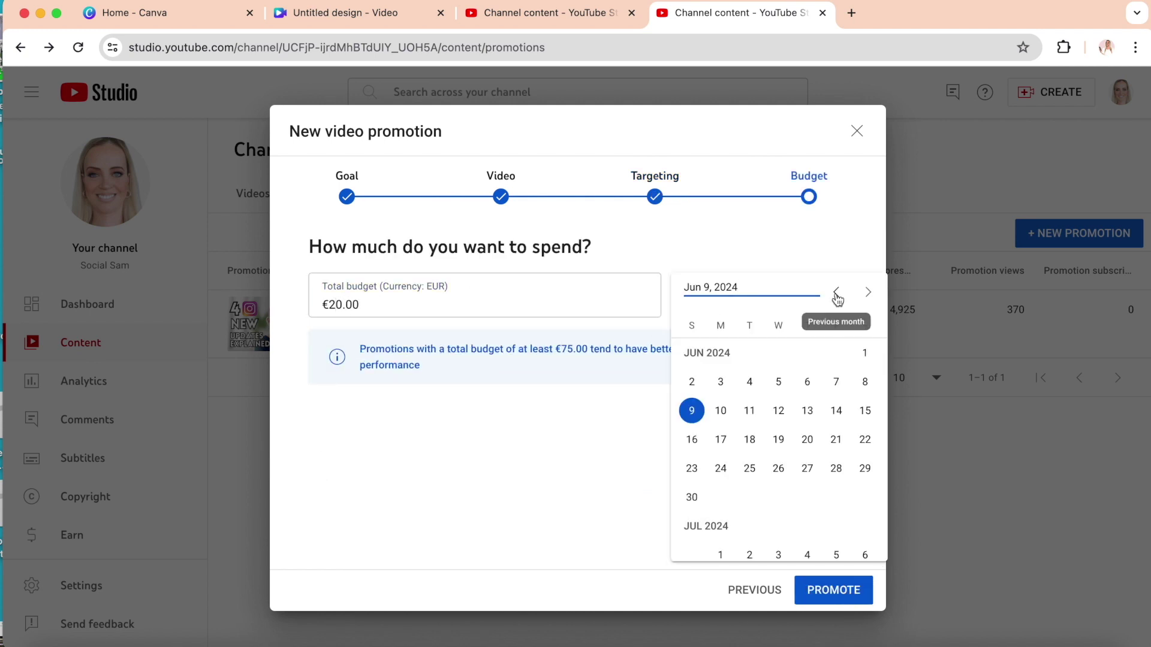
{"action": "left_click", "coordinate": [778, 468]}
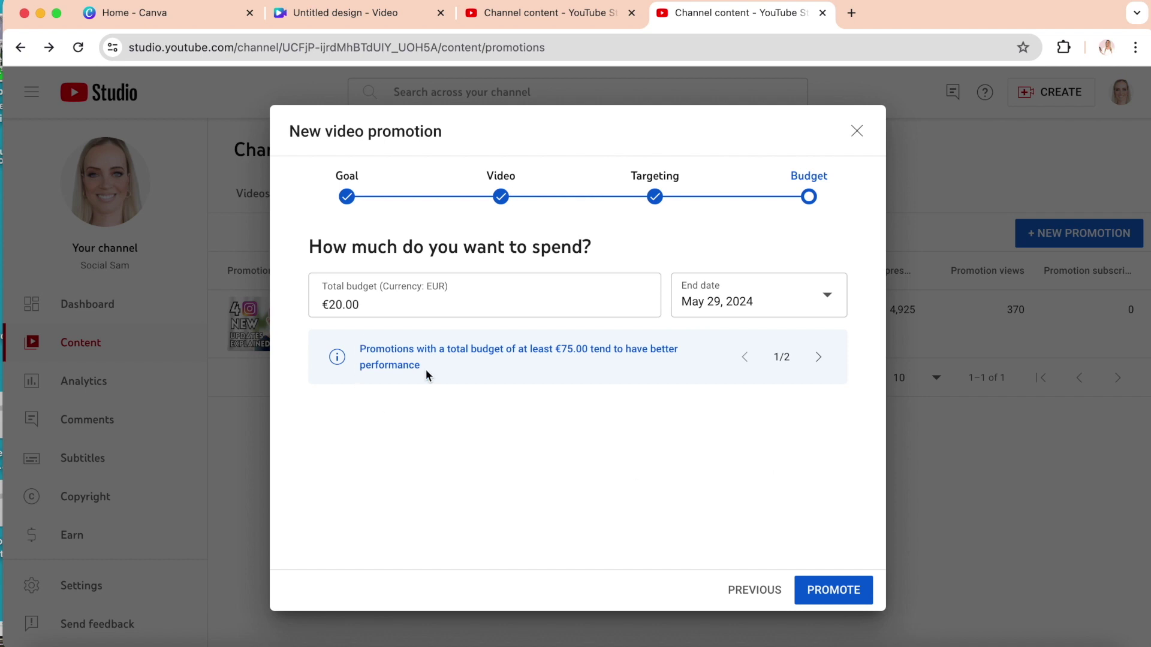
{"action": "left_click", "coordinate": [819, 591]}
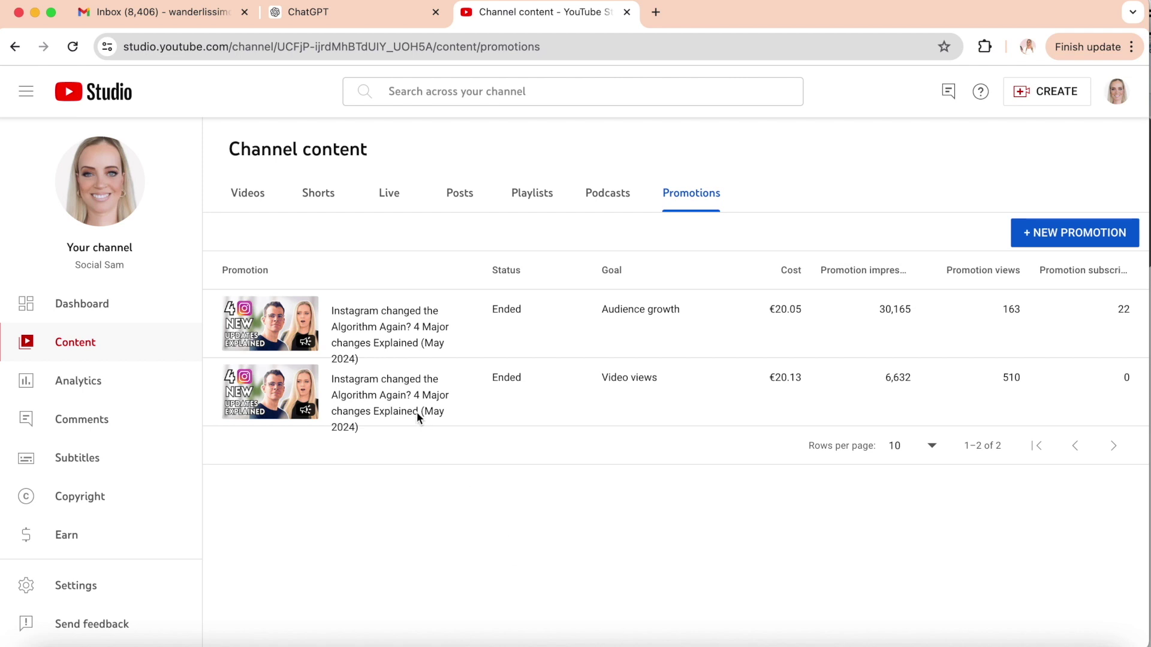
{"action": "mouse_move", "coordinate": [283, 389]}
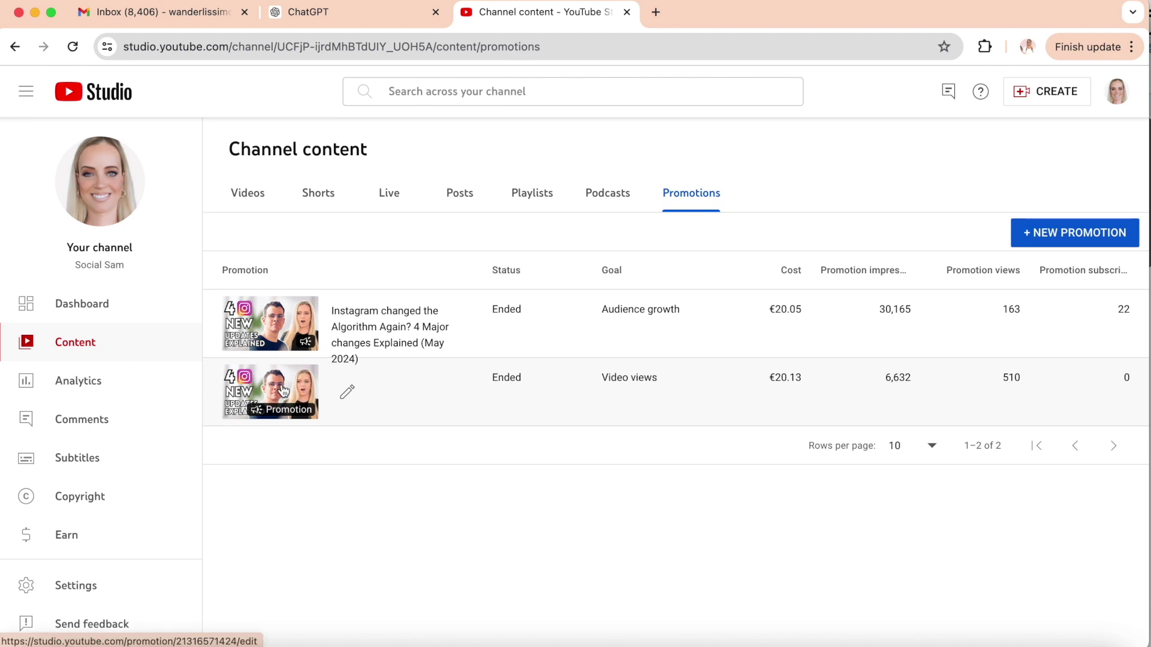
View the video-views promotion's details, then the audience-growth promotion's details
{"action": "left_click", "coordinate": [281, 388]}
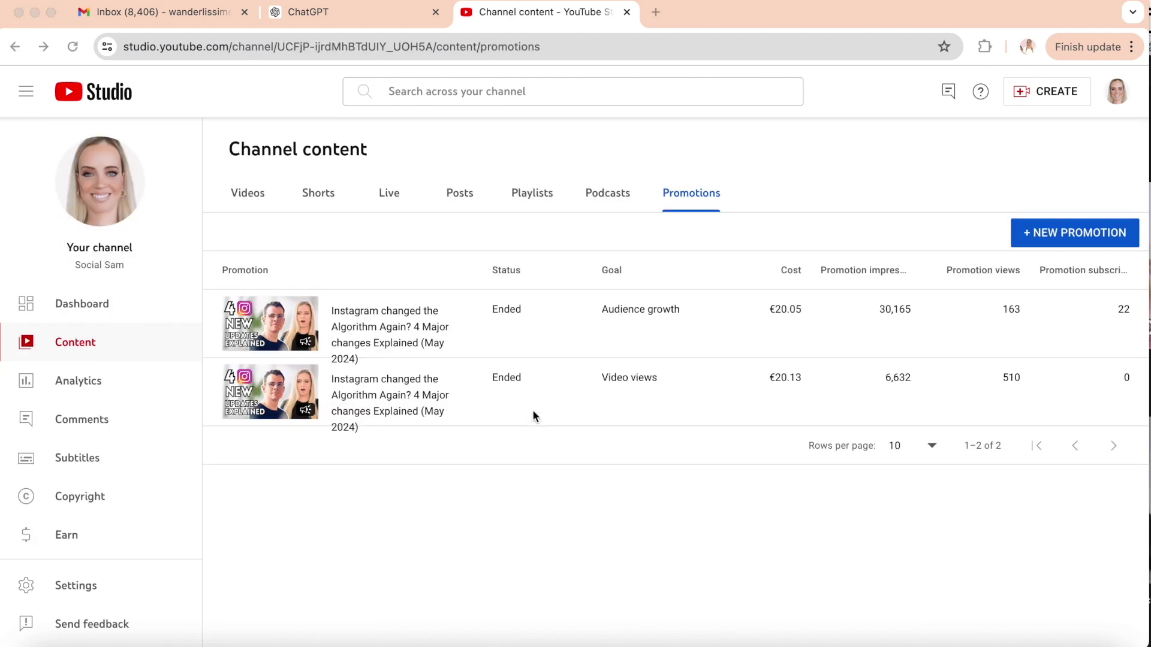
{"action": "mouse_move", "coordinate": [270, 323]}
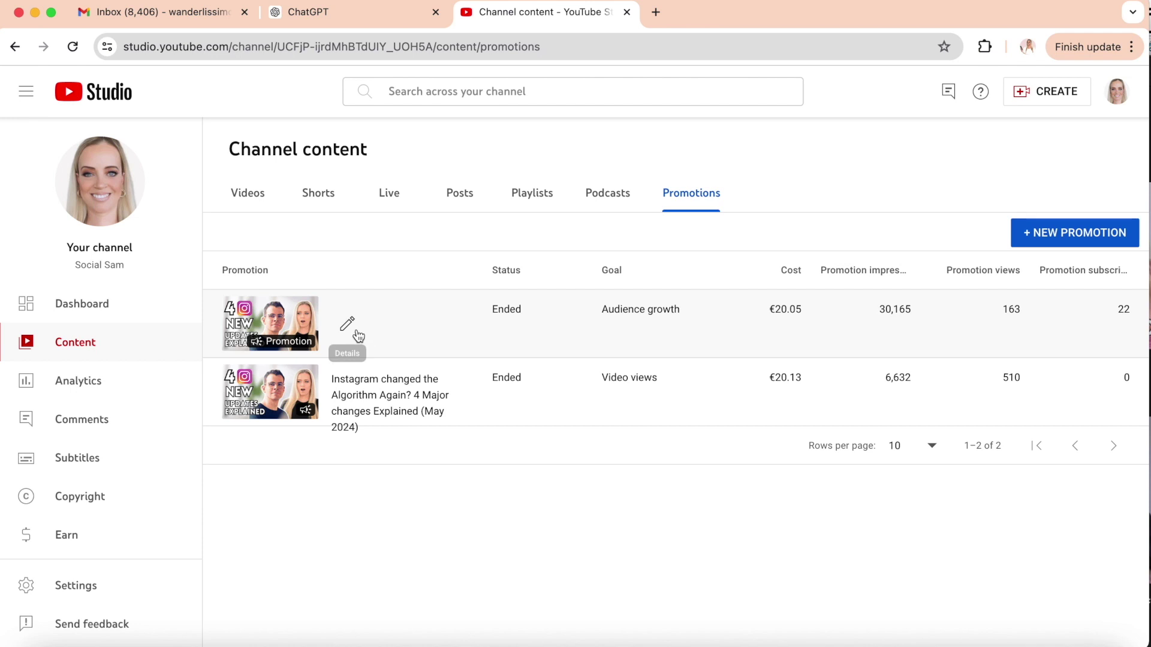
{"action": "left_click", "coordinate": [288, 320]}
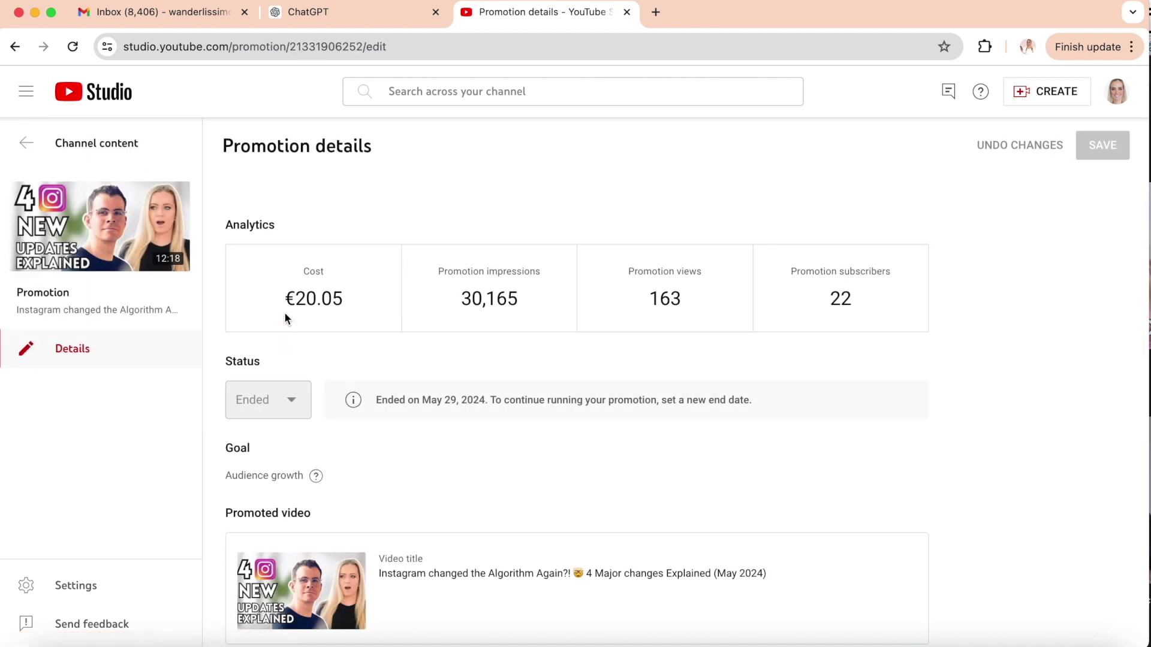